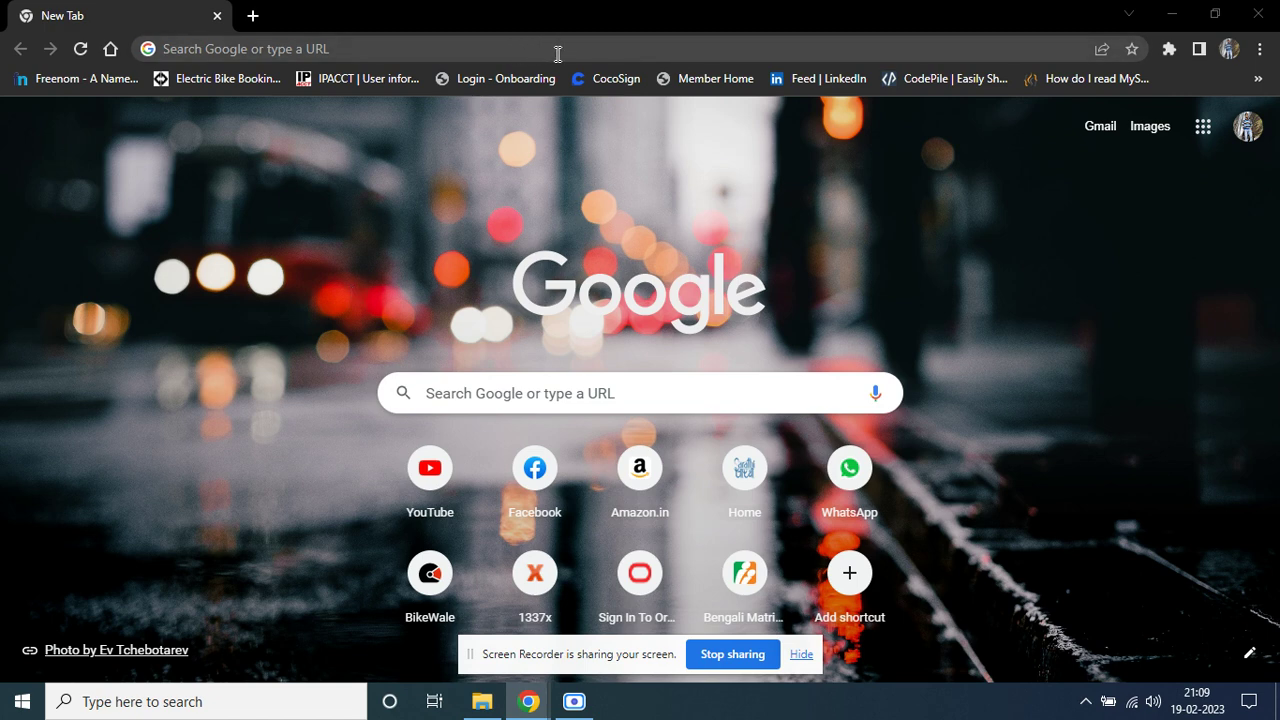
Search the web for "oracle database download" and open the Oracle Database Software Downloads page
{"action": "left_click", "coordinate": [335, 45]}
{"action": "type", "text": "o"}
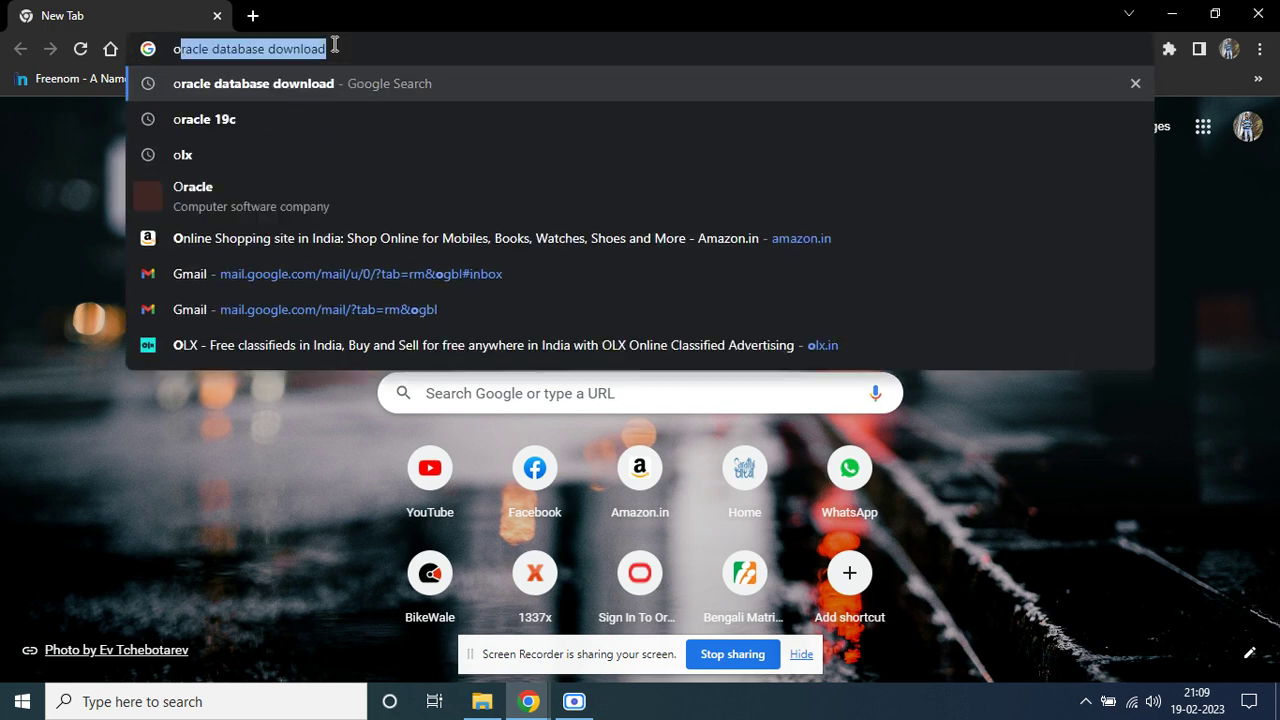
{"action": "type", "text": "racle data"}
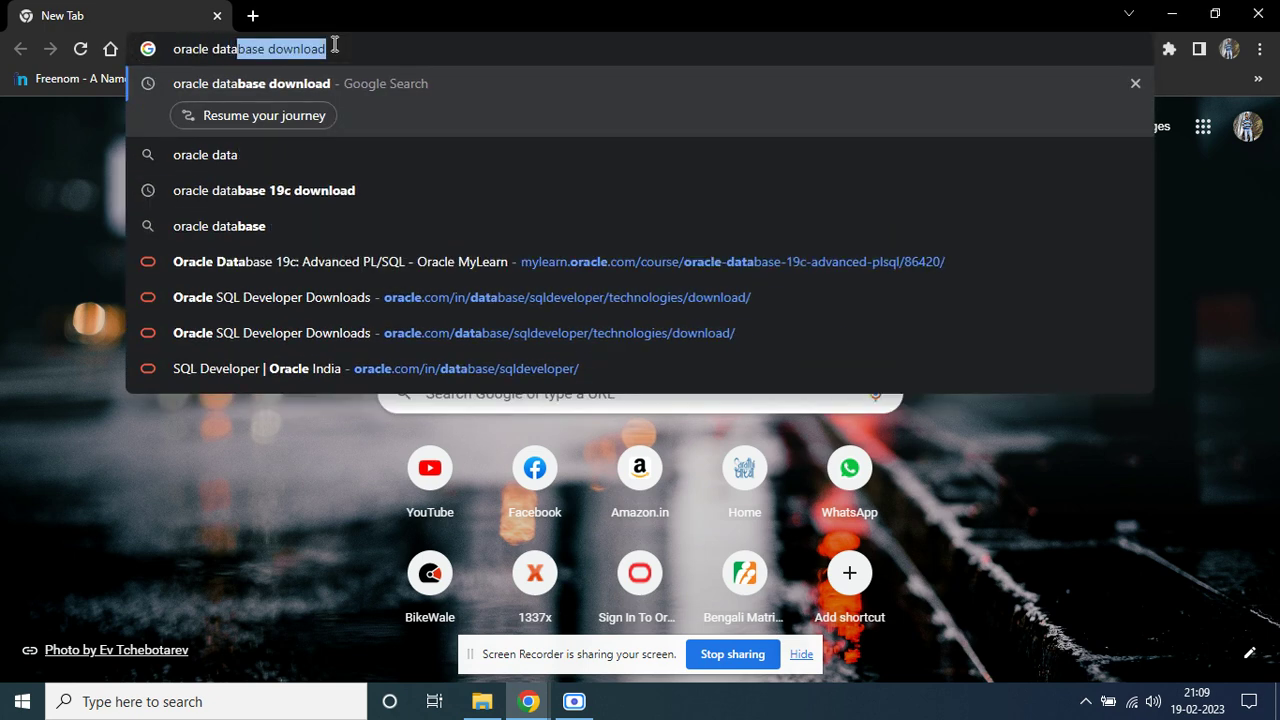
{"action": "key", "text": "Return"}
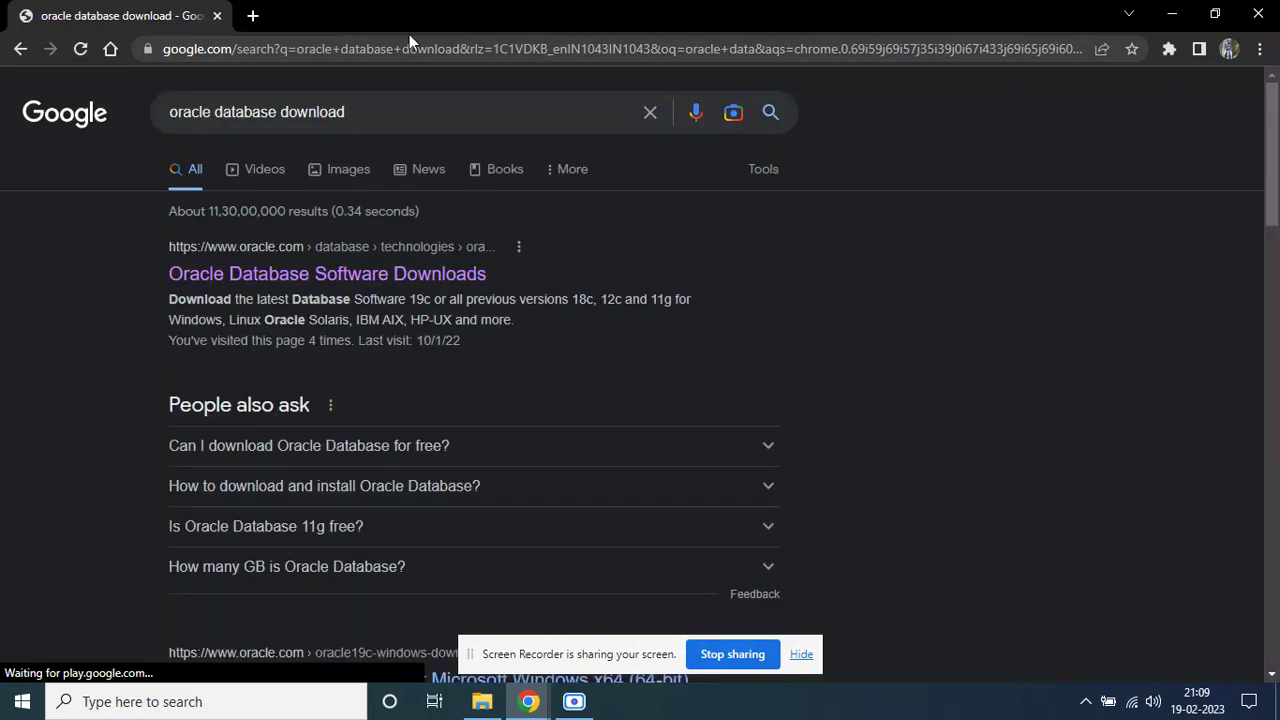
{"action": "left_click", "coordinate": [341, 275]}
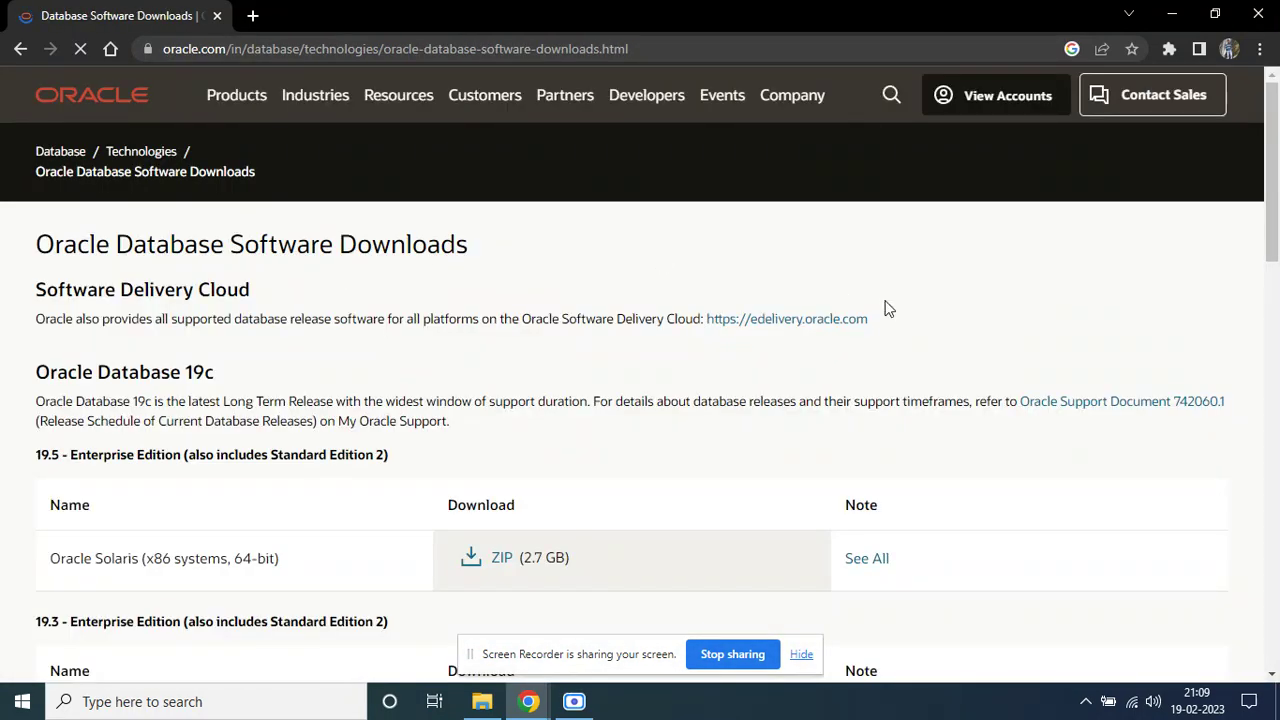
Request the 19.3 Enterprise Edition ZIP for Microsoft Windows x64 (64-bit), accepting the Oracle License Agreement and continuing to the account sign-in page
{"action": "left_click_drag", "start_coordinate": [1270, 191], "coordinate": [1272, 263]}
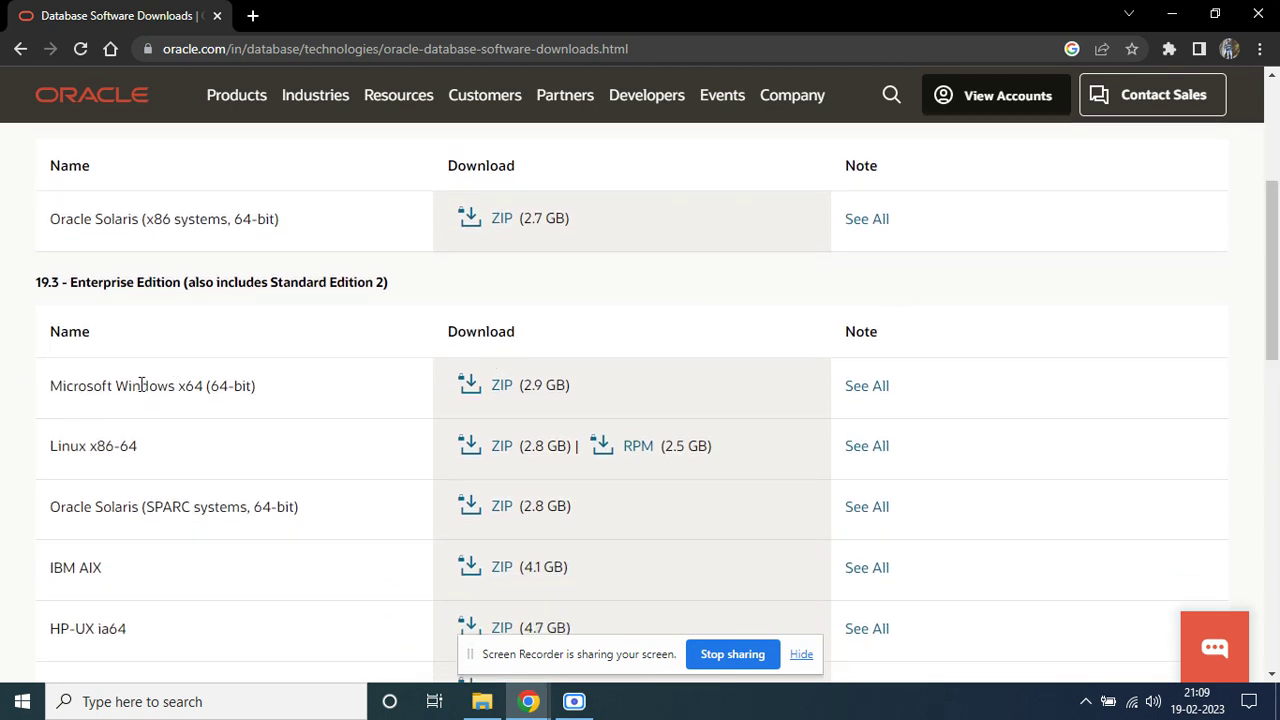
{"action": "left_click", "coordinate": [503, 390]}
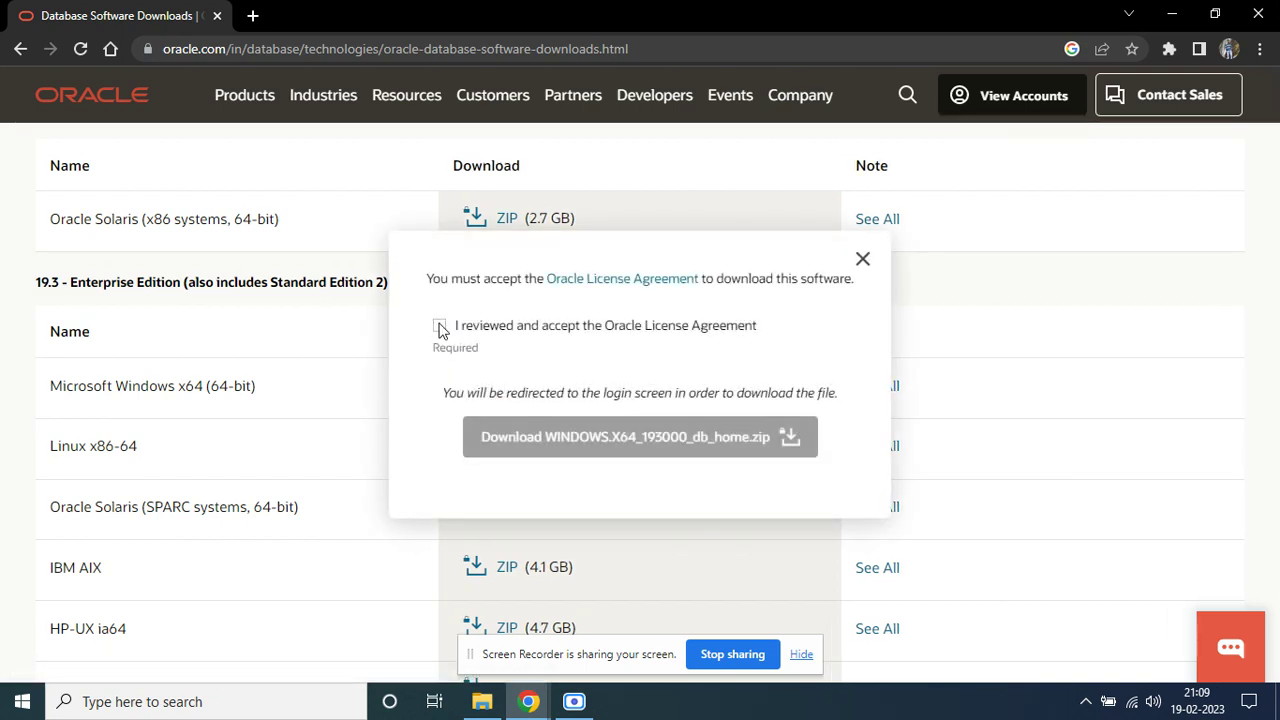
{"action": "left_click", "coordinate": [440, 327]}
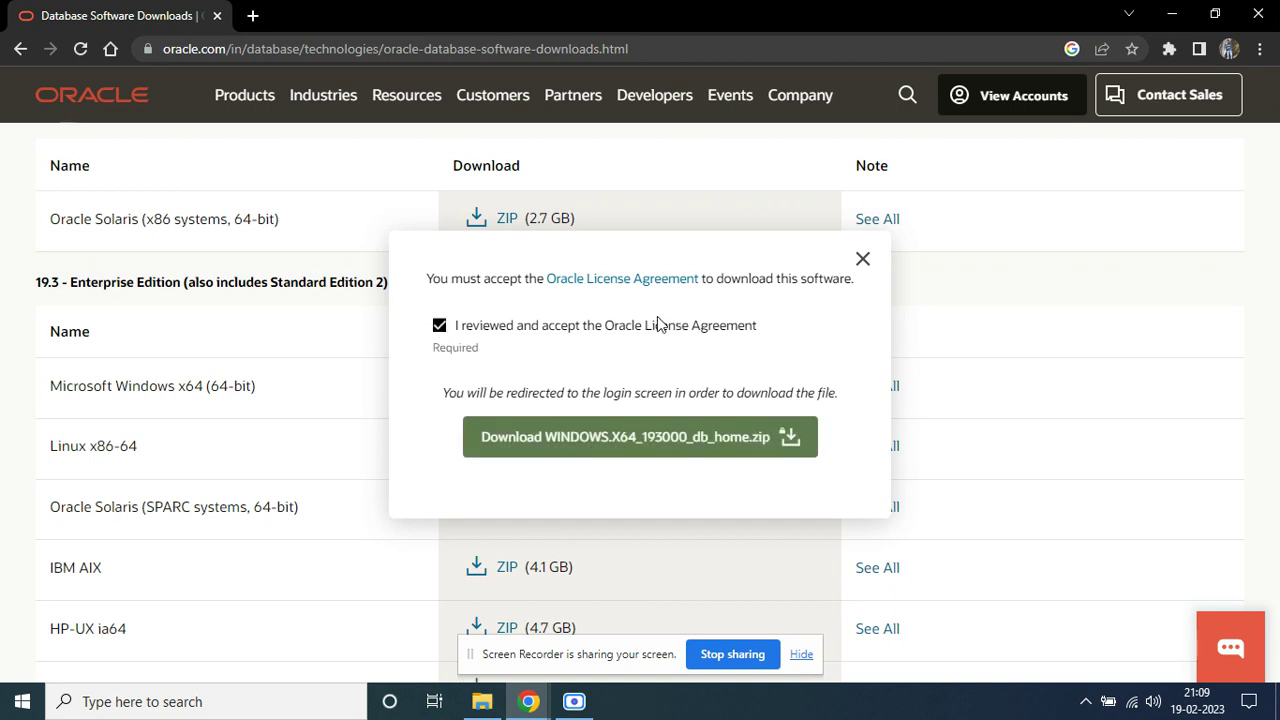
{"action": "left_click", "coordinate": [617, 452]}
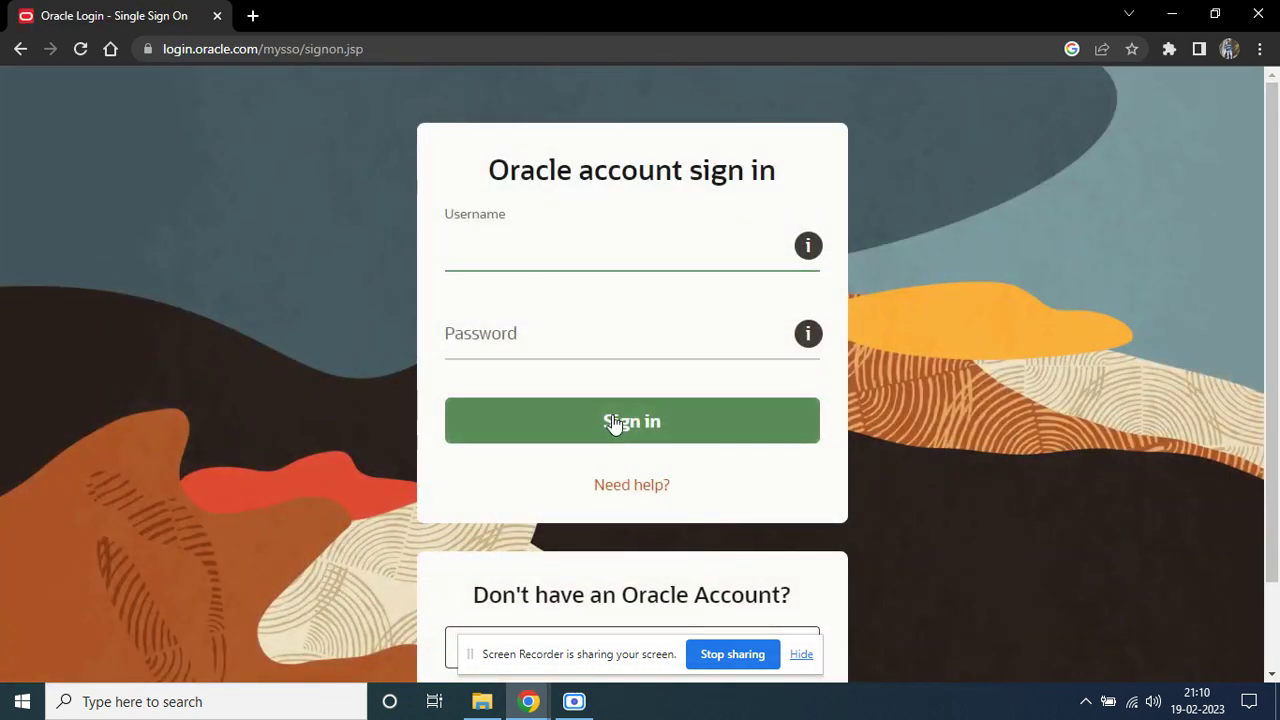
{"action": "left_click", "coordinate": [804, 656]}
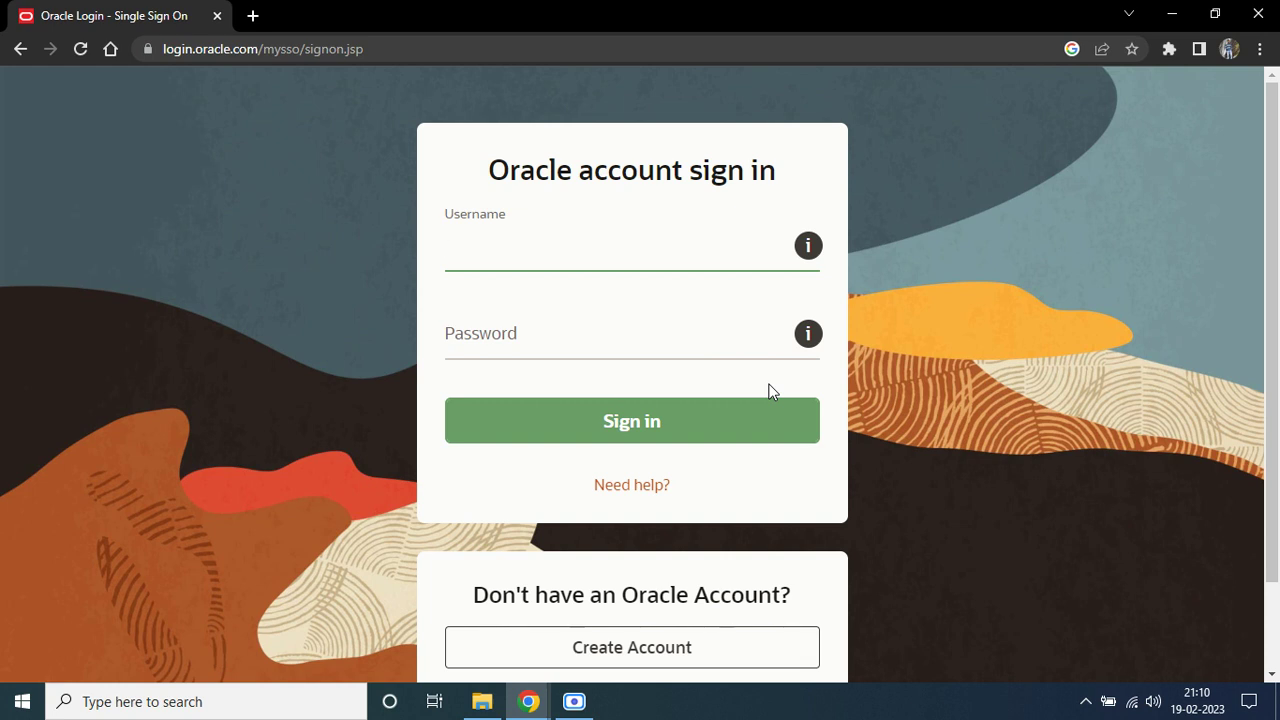
Switch to File Explorer and locate the WINDOWS.X64_193000_db_home archive in the Downloads folder
{"action": "left_click", "coordinate": [1167, 20]}
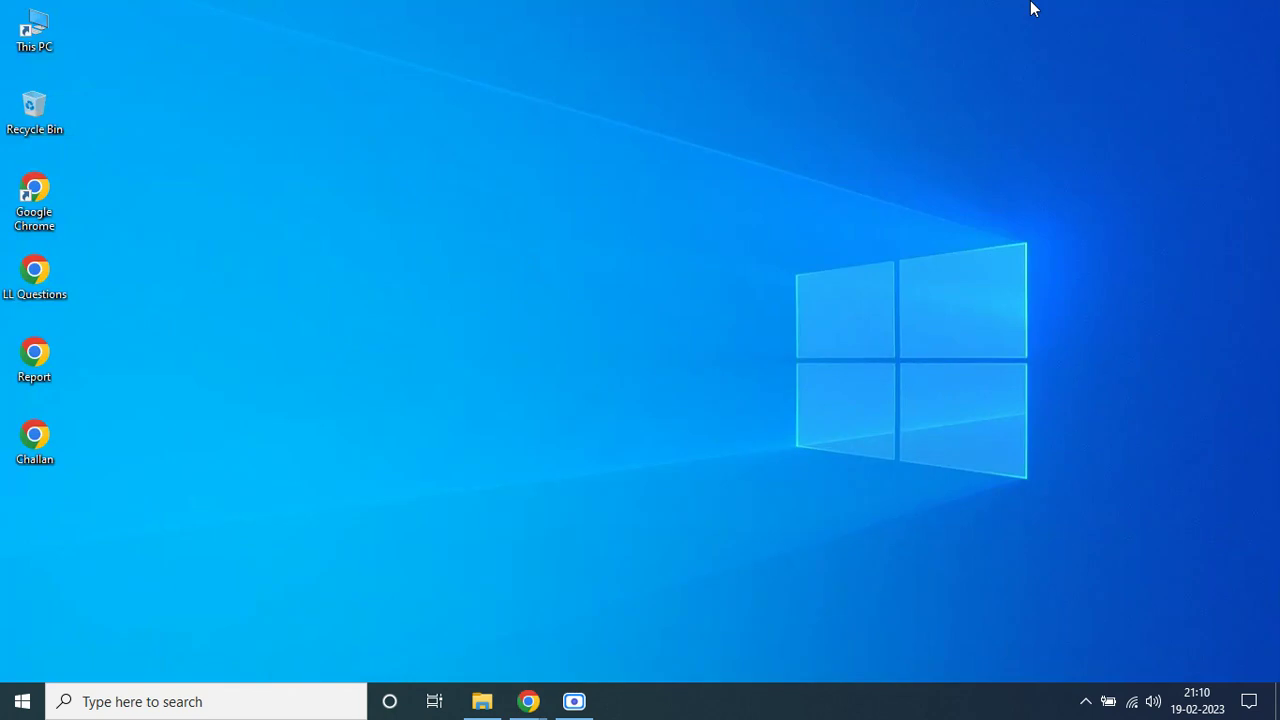
{"action": "double_click", "coordinate": [36, 54]}
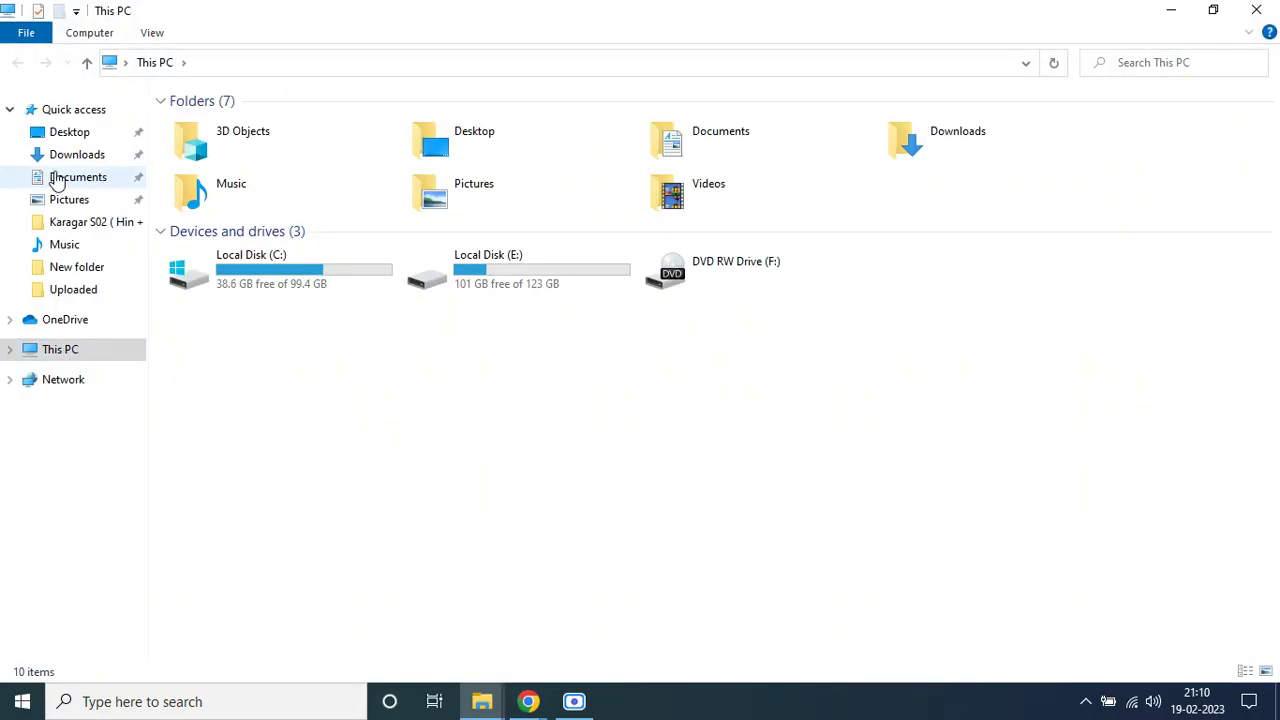
{"action": "left_click", "coordinate": [79, 162]}
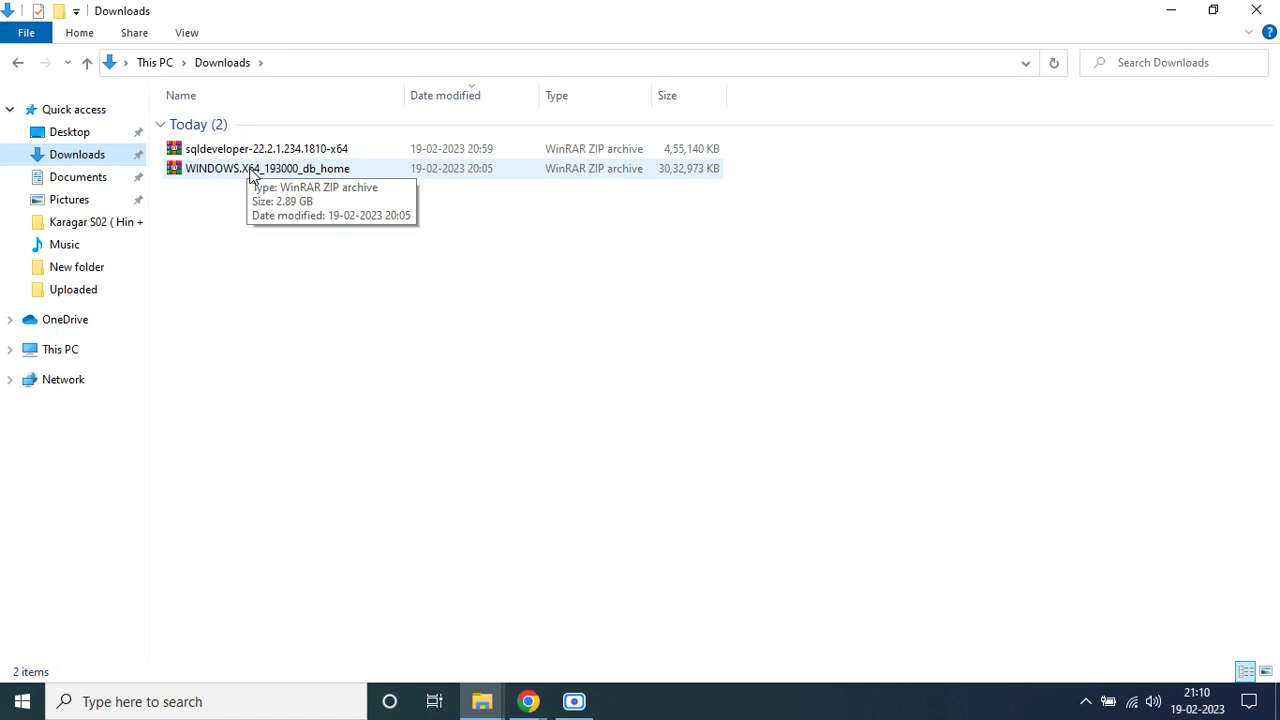
{"action": "left_click", "coordinate": [250, 172]}
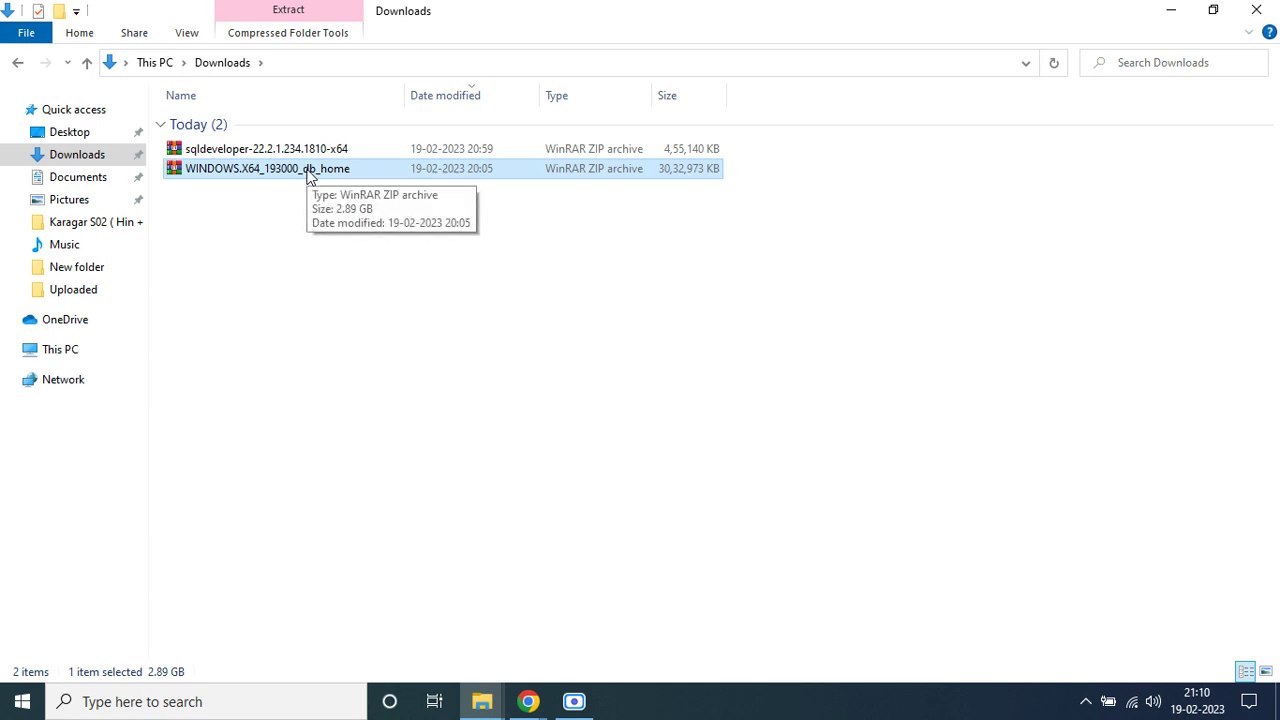
Browse to C:\oracle19c\db_home and examine the extracted Oracle home files
{"action": "left_click", "coordinate": [50, 352]}
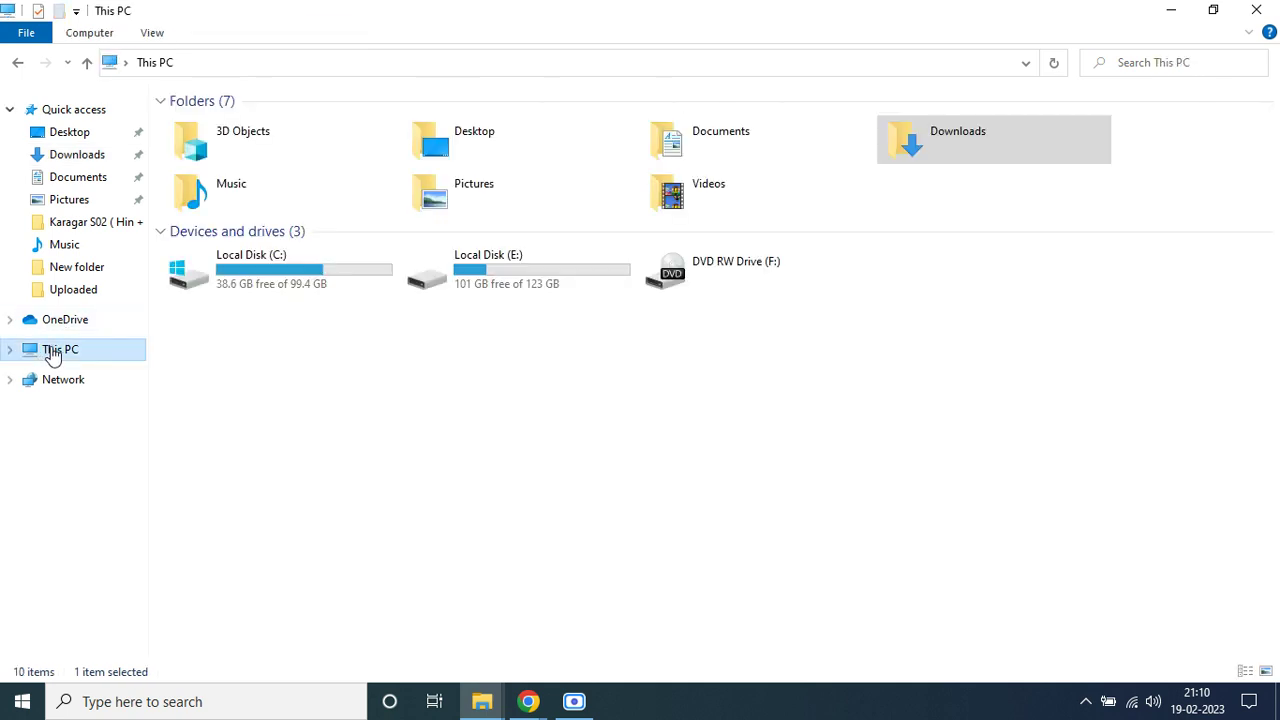
{"action": "double_click", "coordinate": [265, 277]}
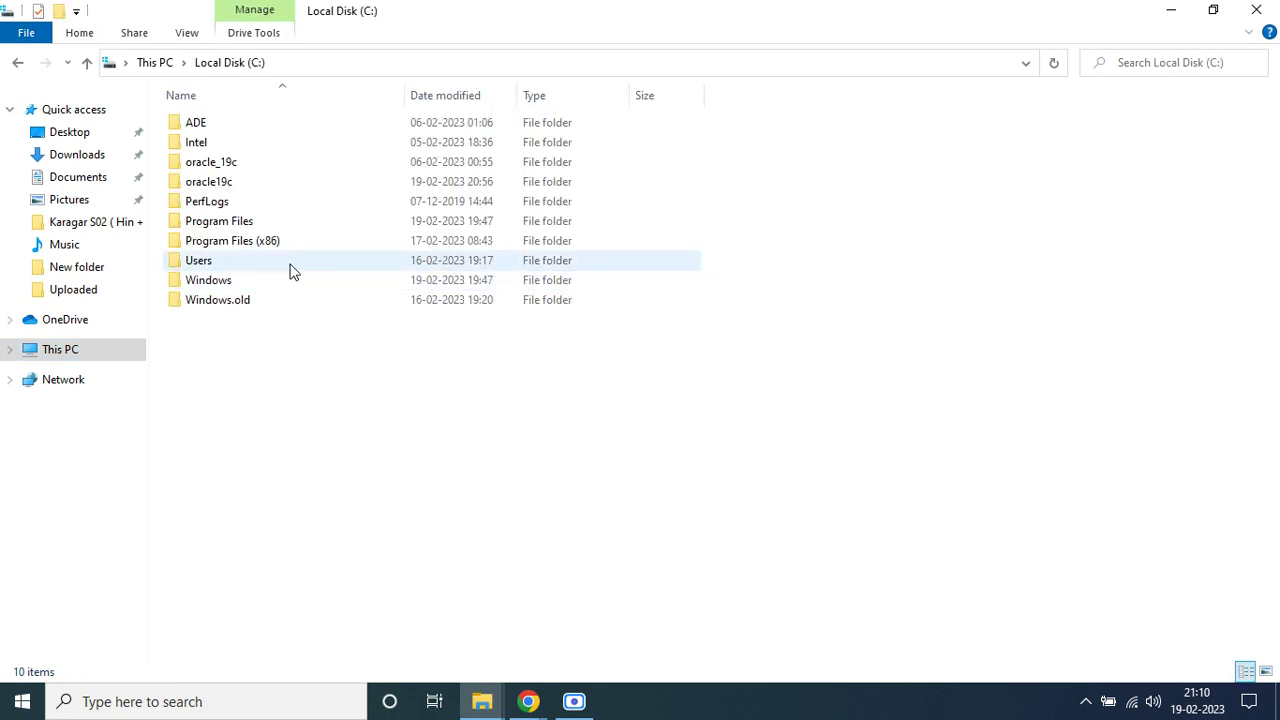
{"action": "double_click", "coordinate": [232, 184]}
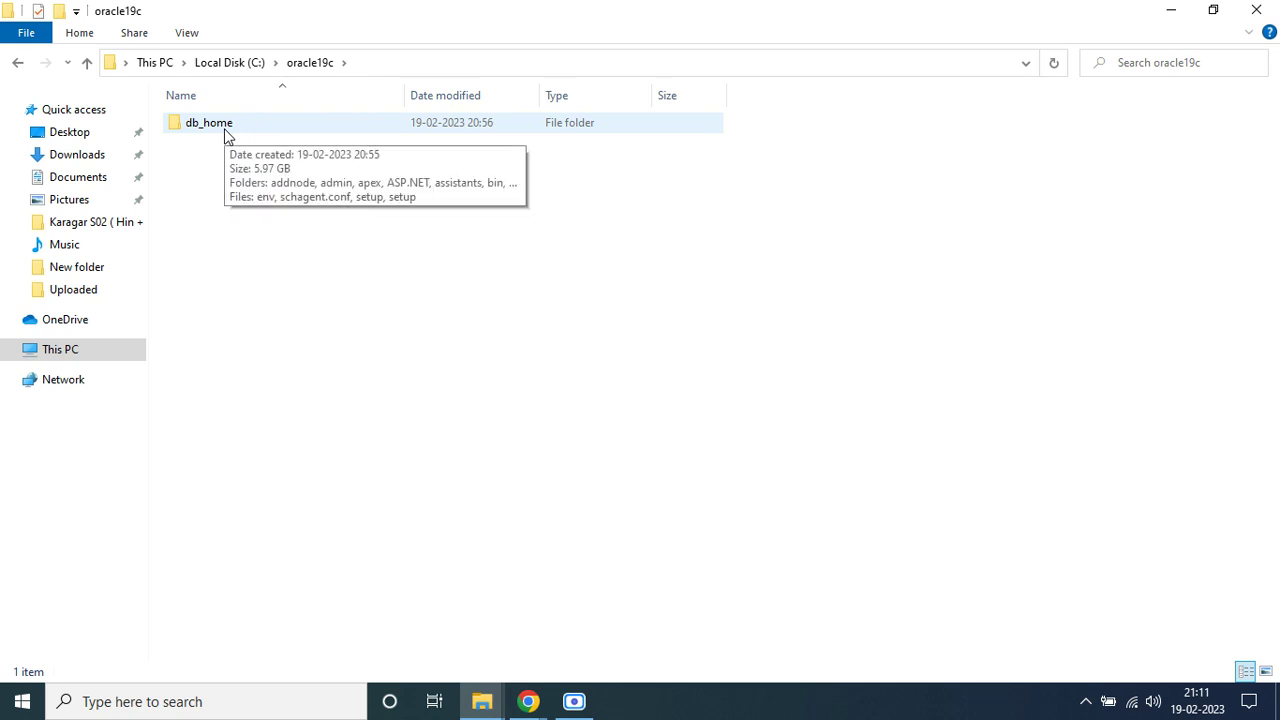
{"action": "double_click", "coordinate": [227, 136]}
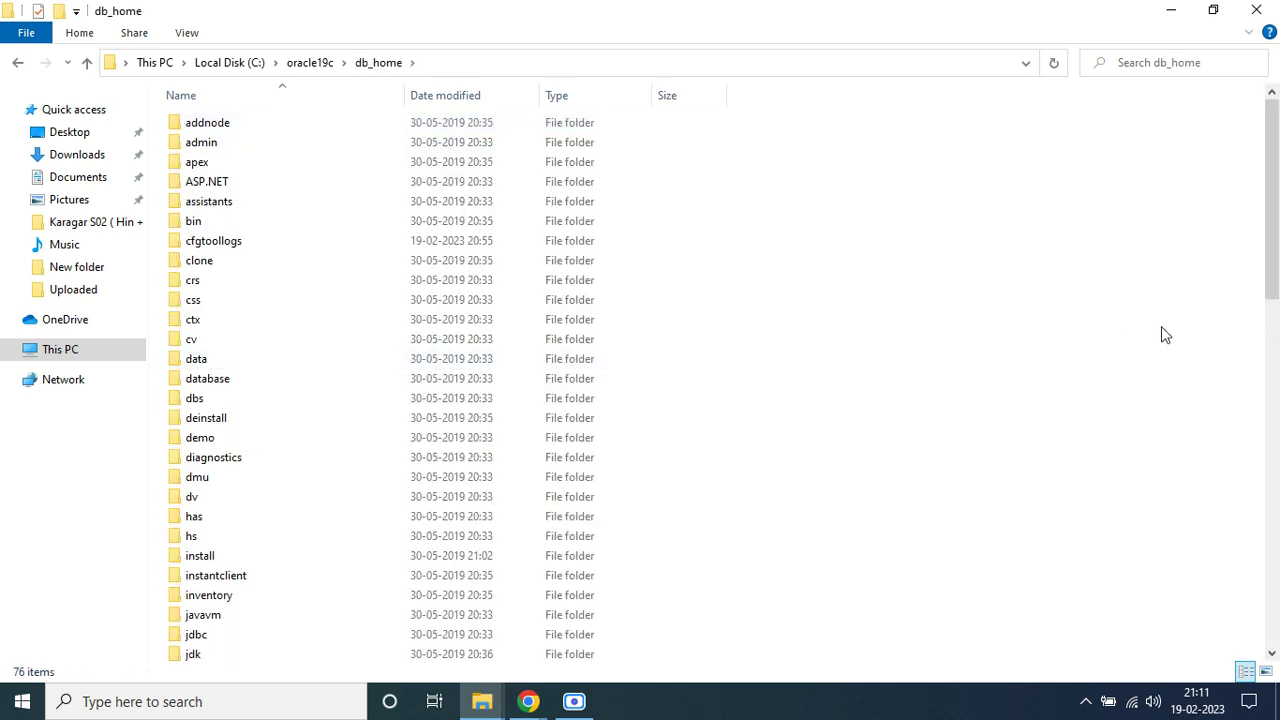
{"action": "mouse_move", "coordinate": [1277, 213]}
{"action": "left_mouse_down"}
{"action": "mouse_move", "coordinate": [1277, 597]}
{"action": "mouse_move", "coordinate": [1277, 200]}
{"action": "left_mouse_up"}
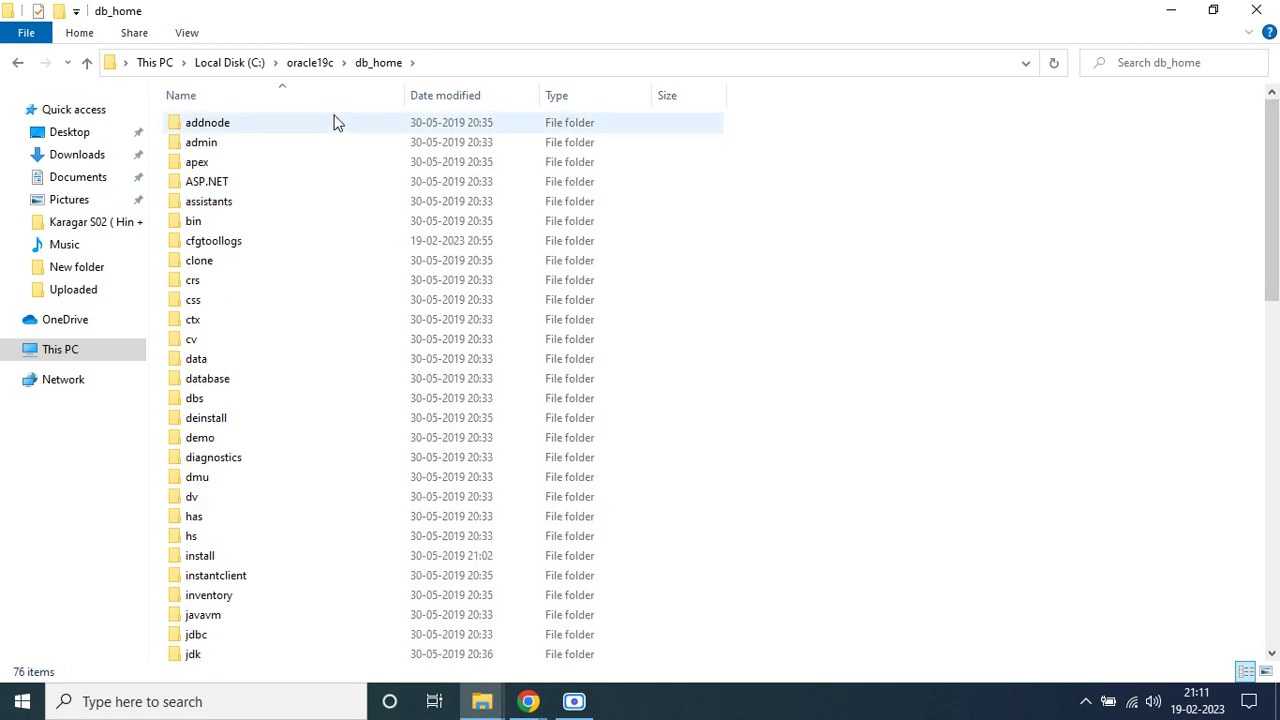
Choose C:\oracle19c\db_home as the WinRAR extraction destination for the WINDOWS.X64_193000_db_home archive, and dismiss the extraction options without extracting
{"action": "left_click", "coordinate": [72, 160]}
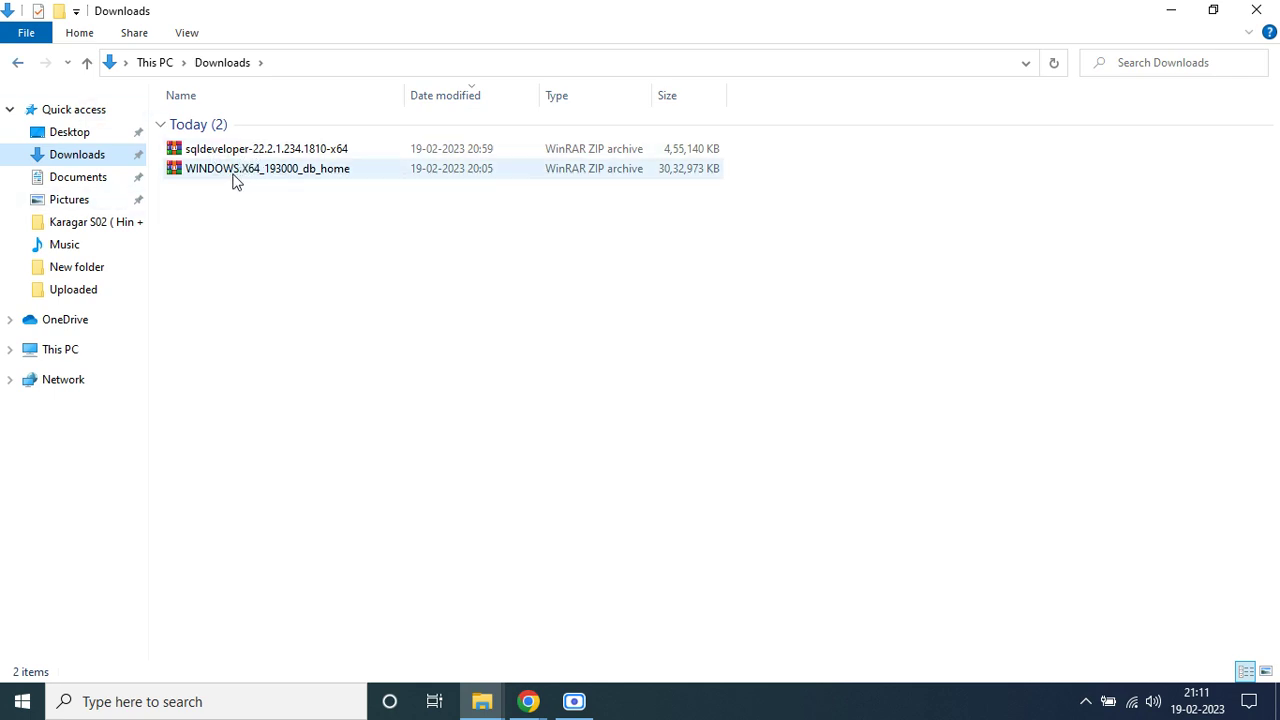
{"action": "left_click", "coordinate": [262, 178]}
{"action": "right_click", "coordinate": [260, 176]}
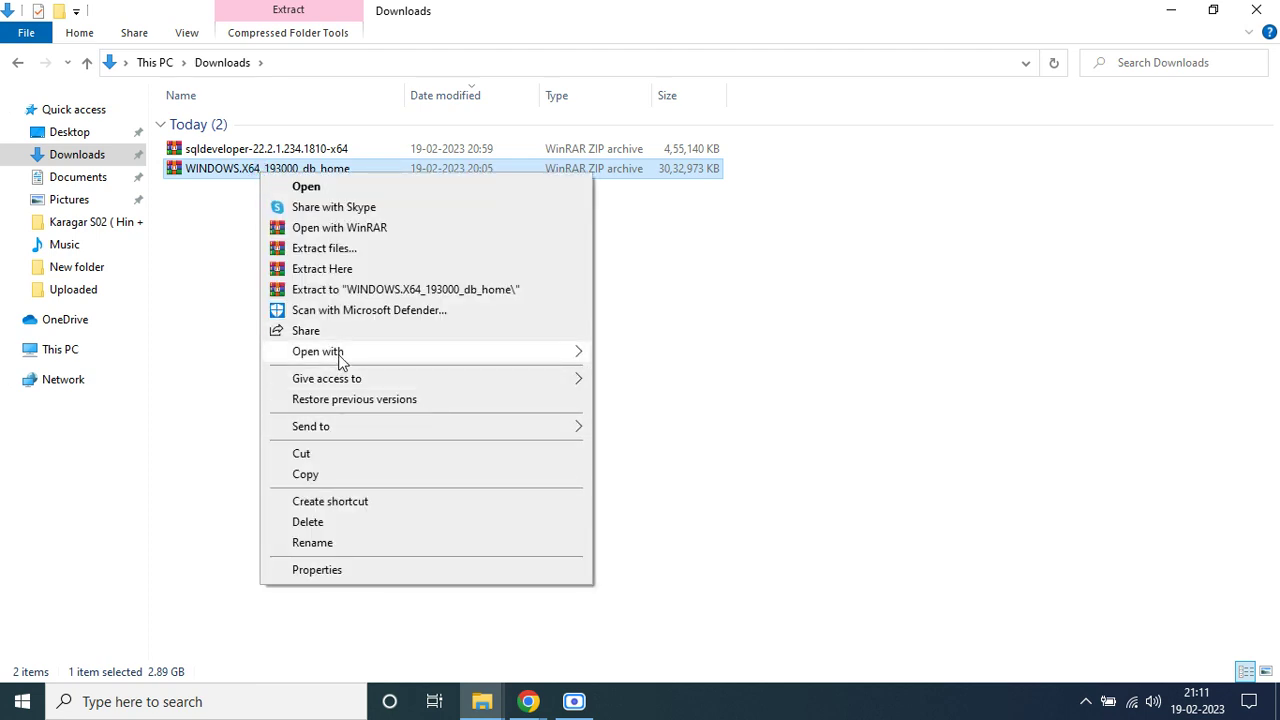
{"action": "left_click", "coordinate": [340, 250]}
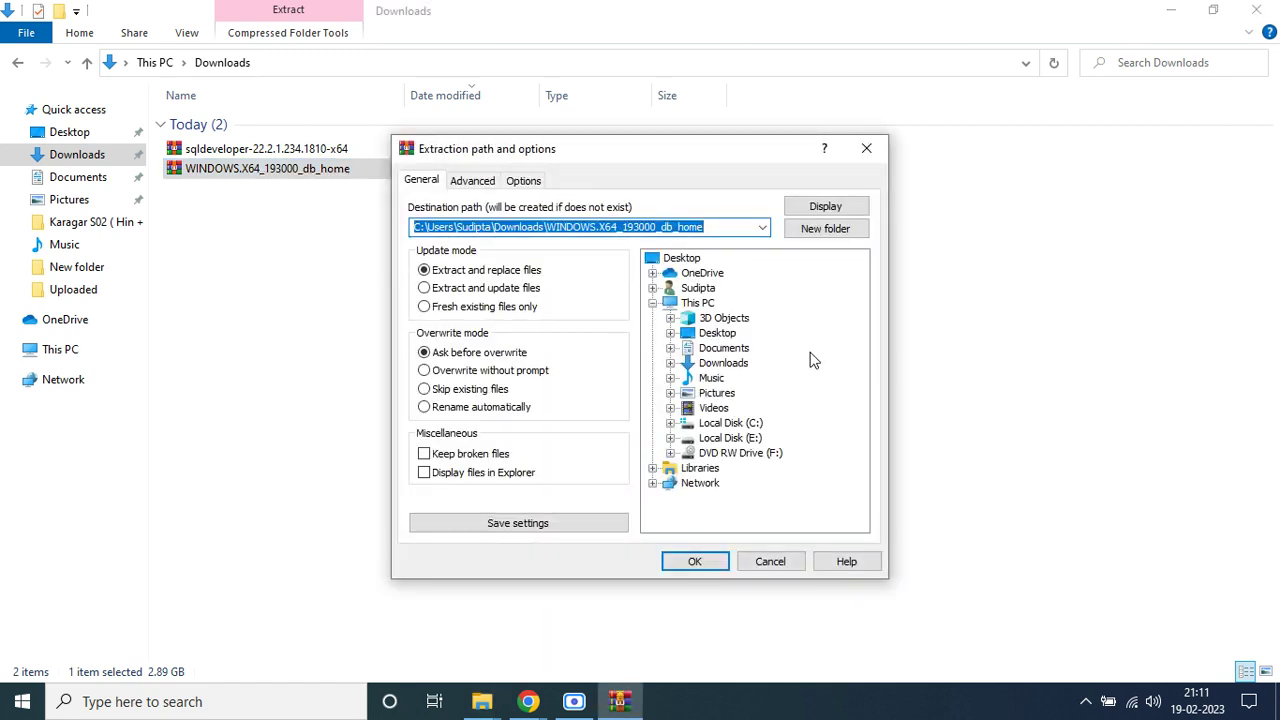
{"action": "left_click", "coordinate": [670, 423]}
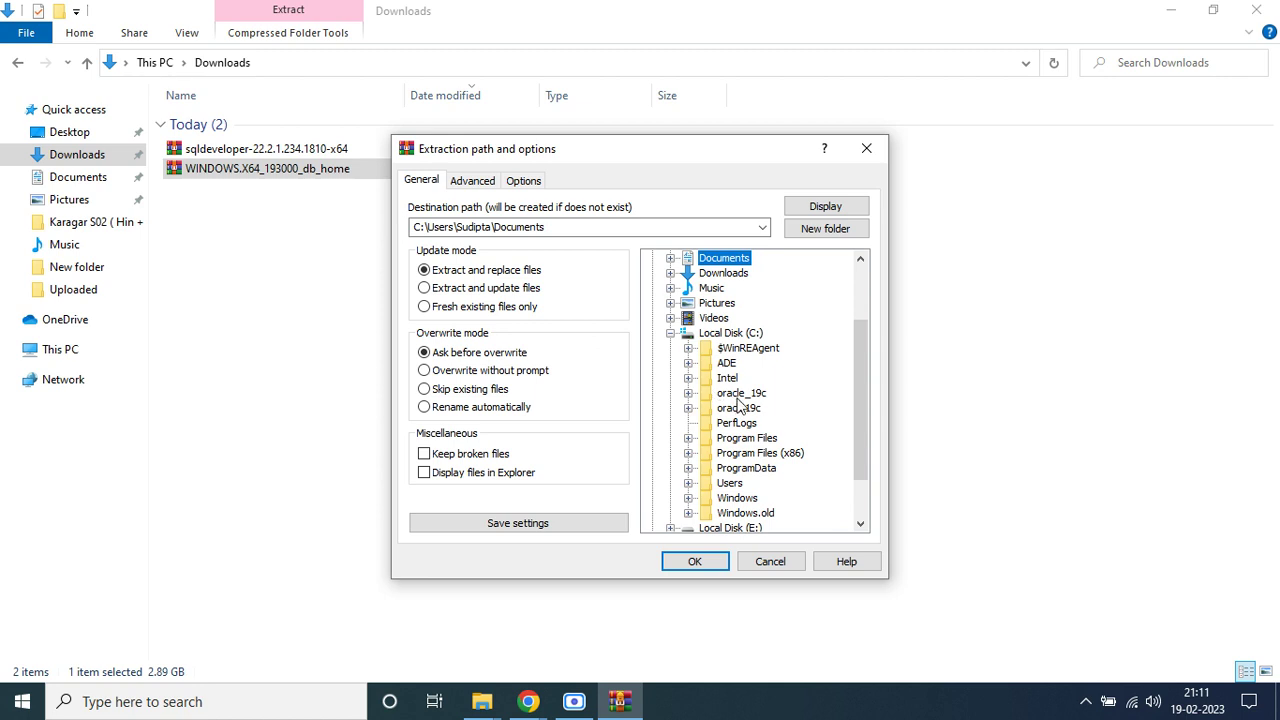
{"action": "left_click", "coordinate": [688, 408]}
{"action": "left_click", "coordinate": [706, 423]}
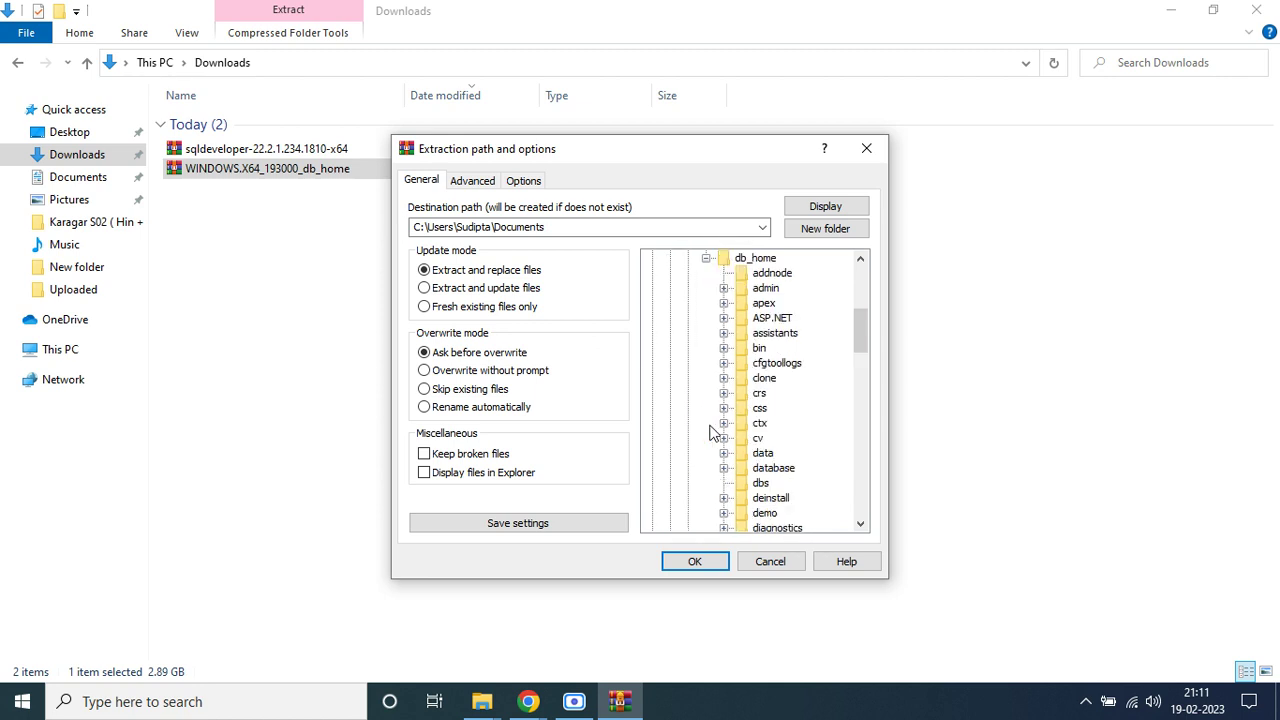
{"action": "left_click", "coordinate": [706, 259]}
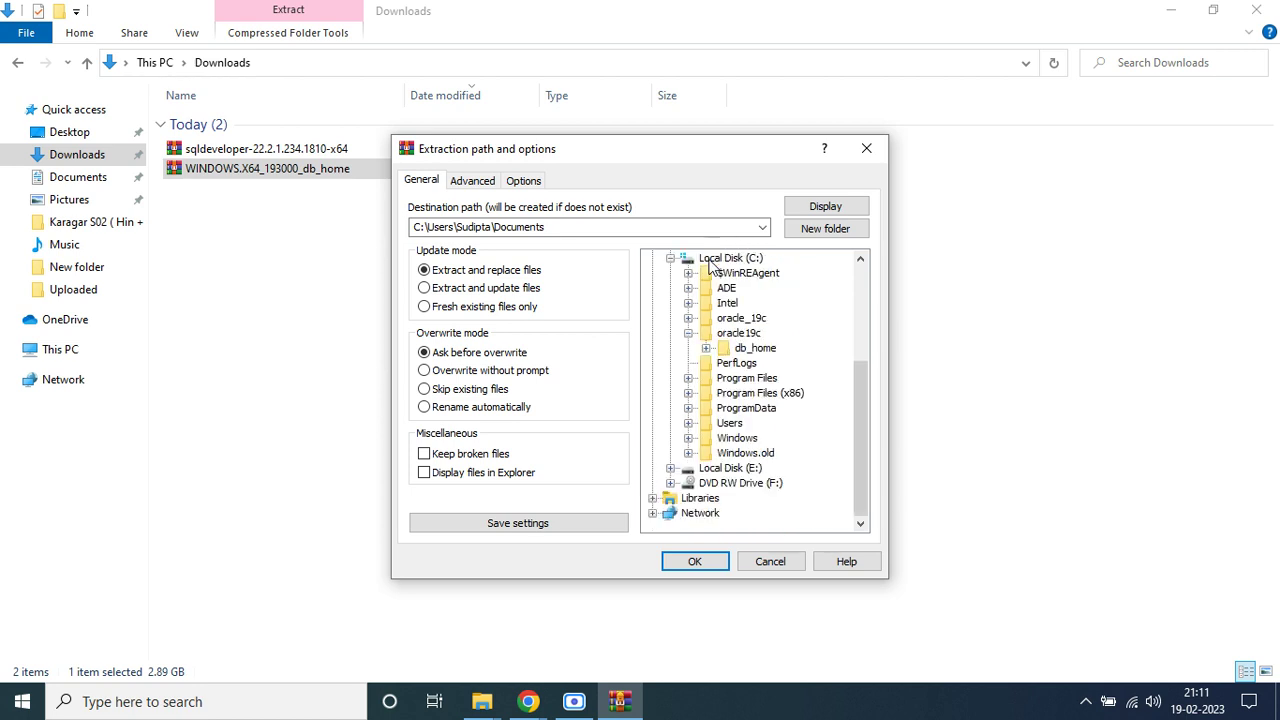
{"action": "left_click", "coordinate": [753, 349]}
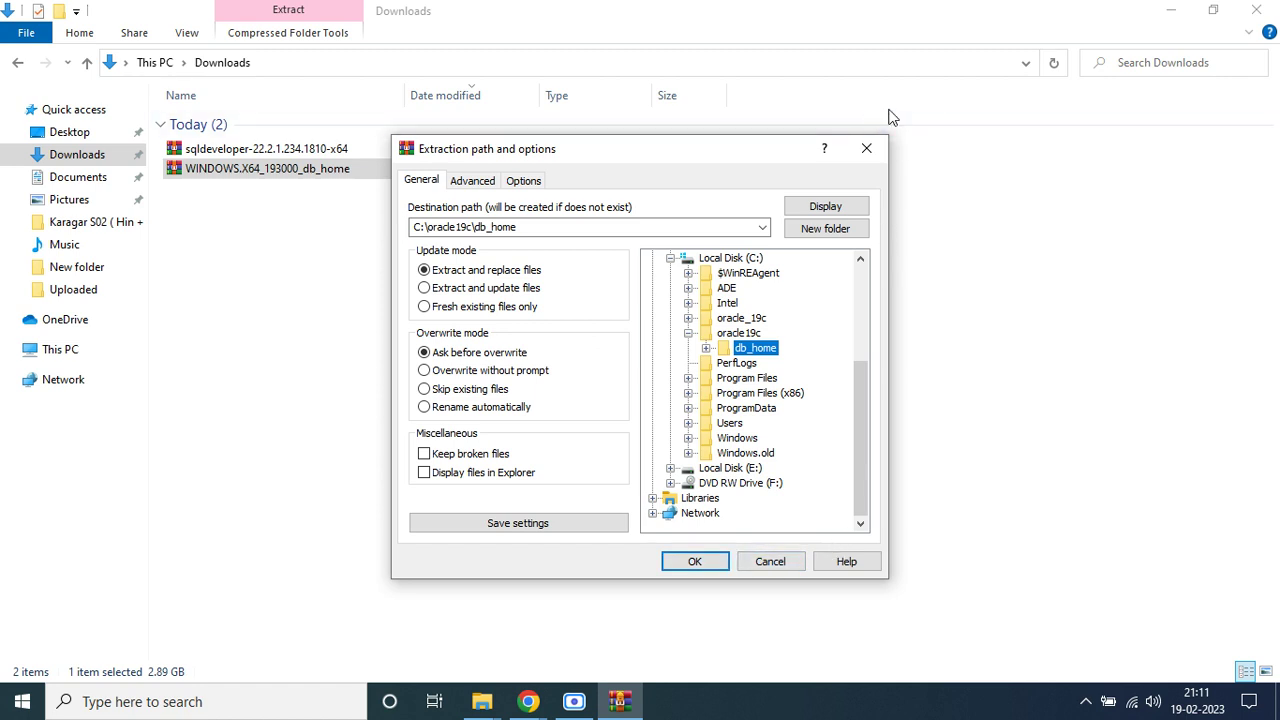
{"action": "left_click", "coordinate": [867, 150]}
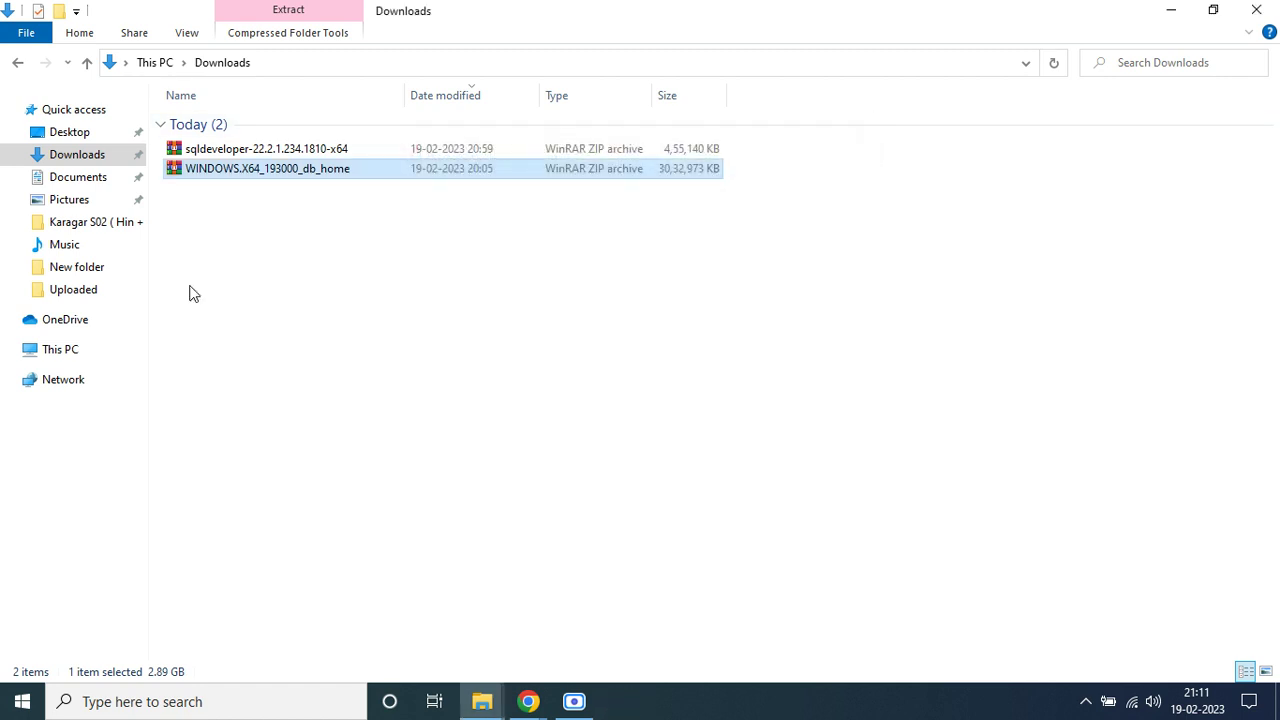
Launch the Oracle Database 19c installer with the setup application in C:\oracle19c\db_home
{"action": "left_click", "coordinate": [57, 349]}
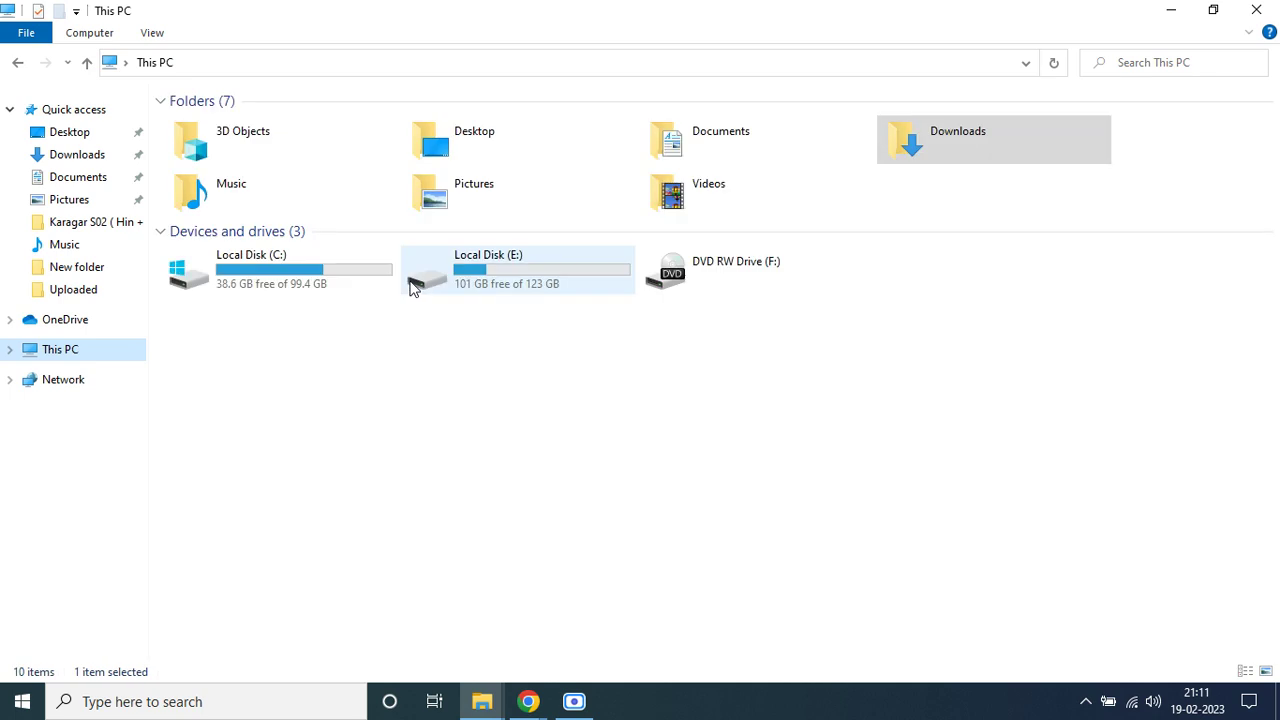
{"action": "double_click", "coordinate": [300, 286]}
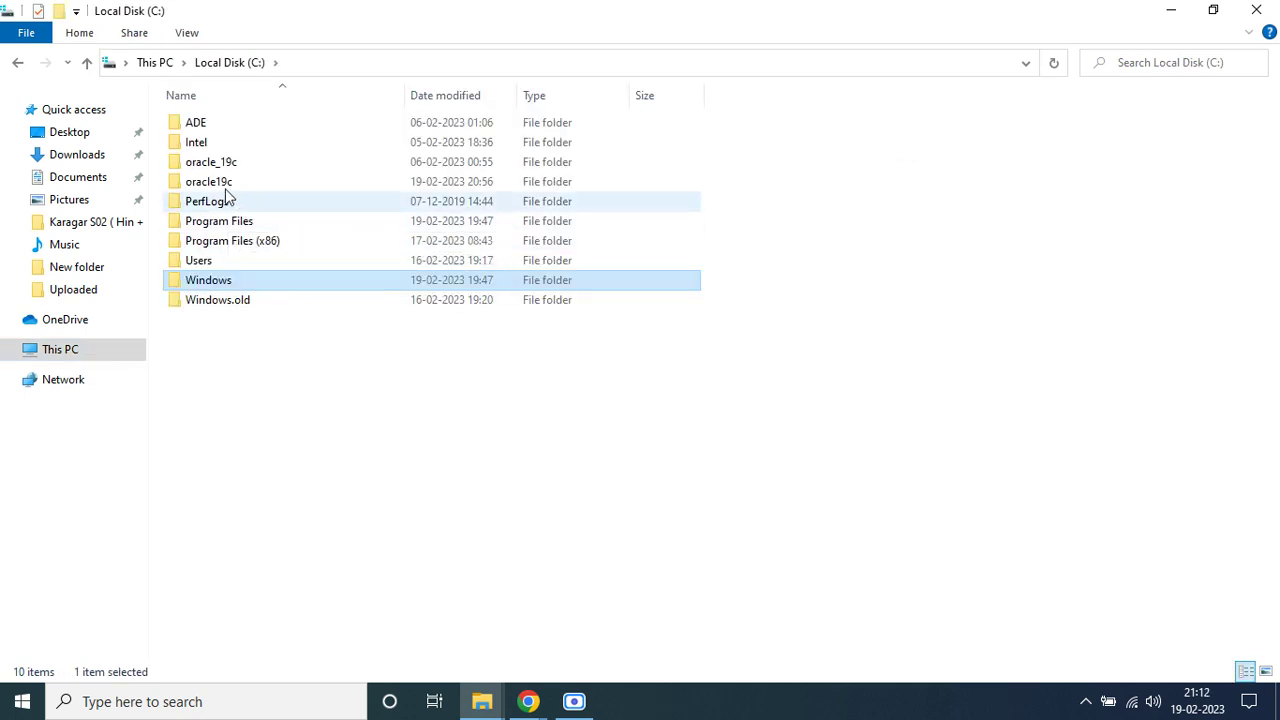
{"action": "double_click", "coordinate": [222, 186]}
{"action": "double_click", "coordinate": [220, 126]}
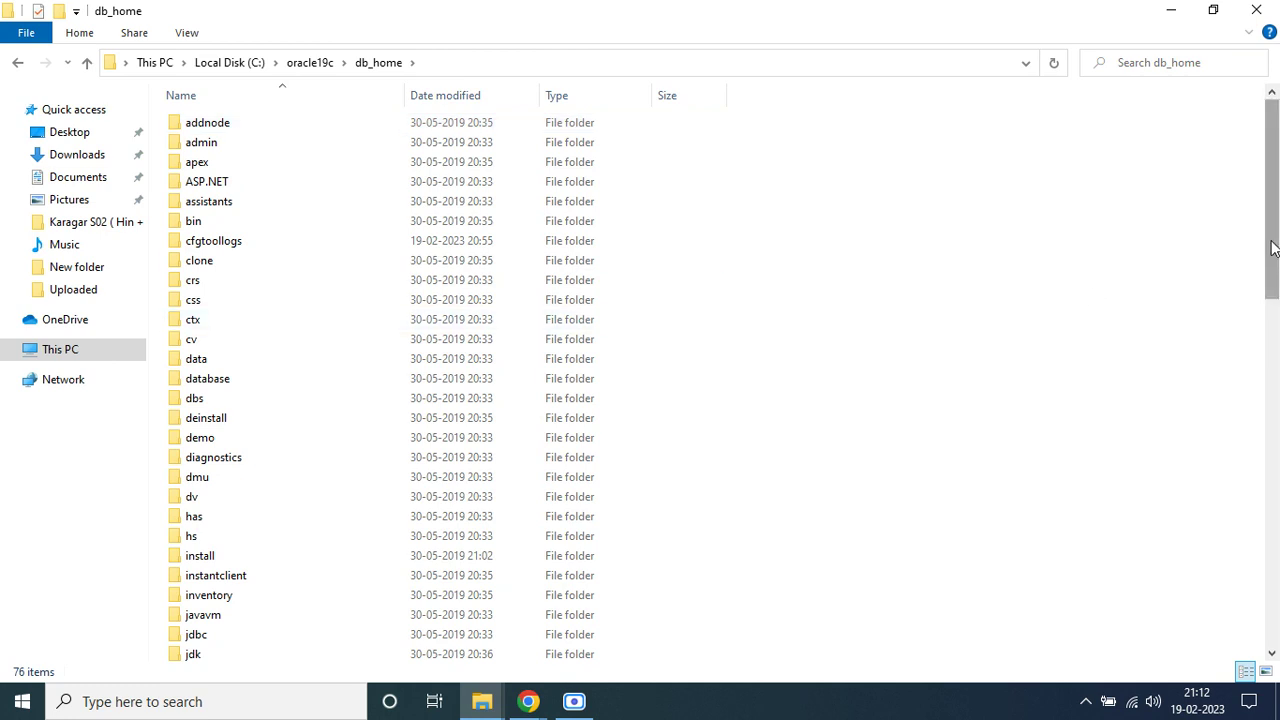
{"action": "left_click_drag", "start_coordinate": [1272, 248], "coordinate": [1276, 592]}
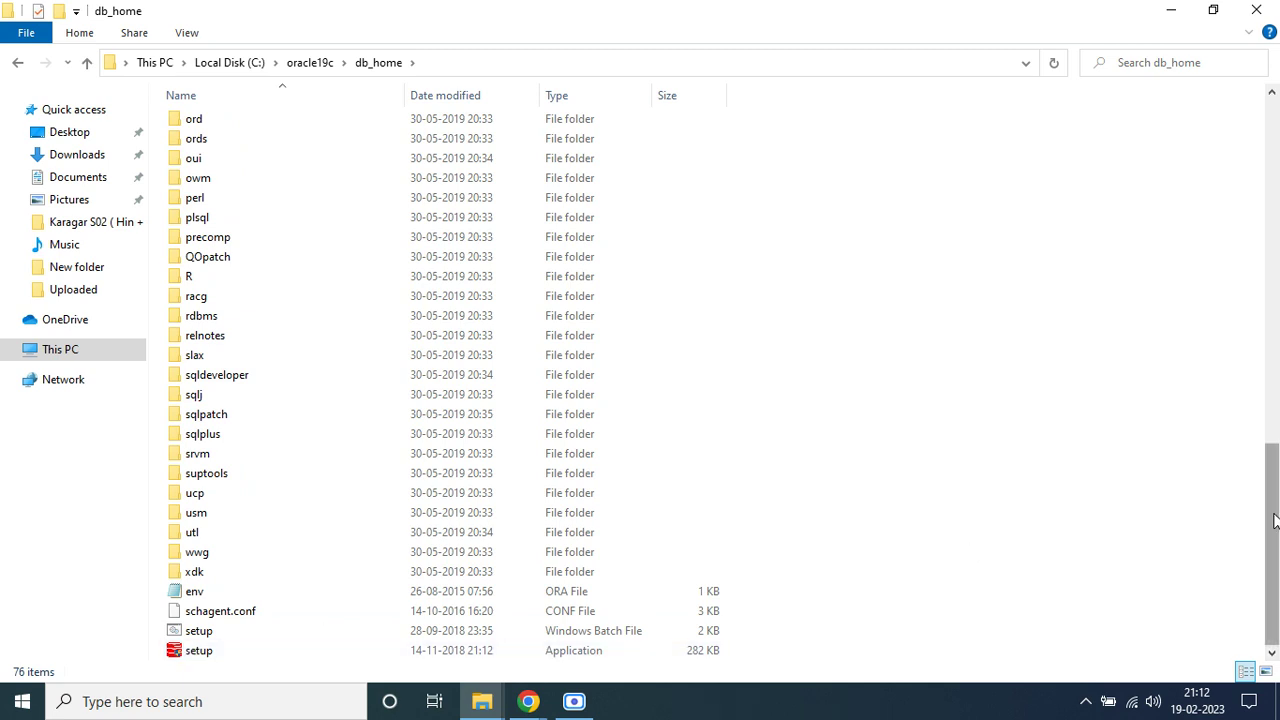
{"action": "left_click", "coordinate": [201, 656]}
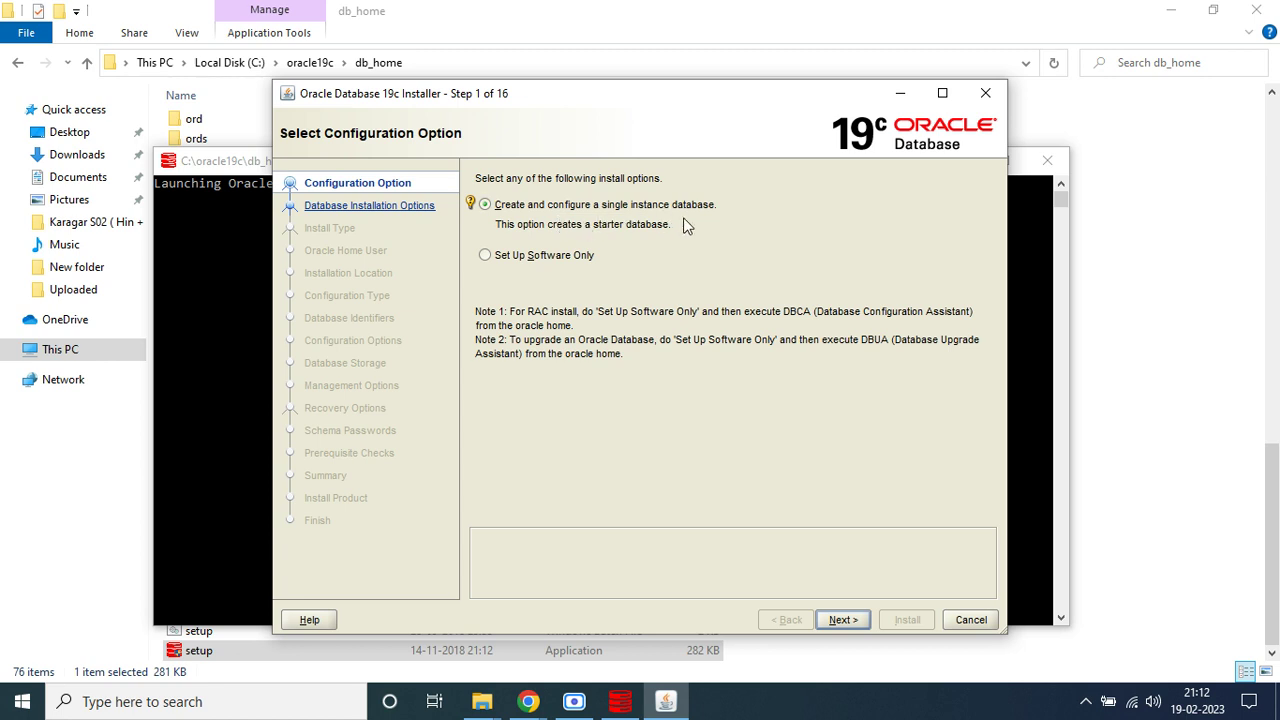
Accept creating and configuring a single instance database, with Desktop class as the system class
{"action": "left_click", "coordinate": [855, 619]}
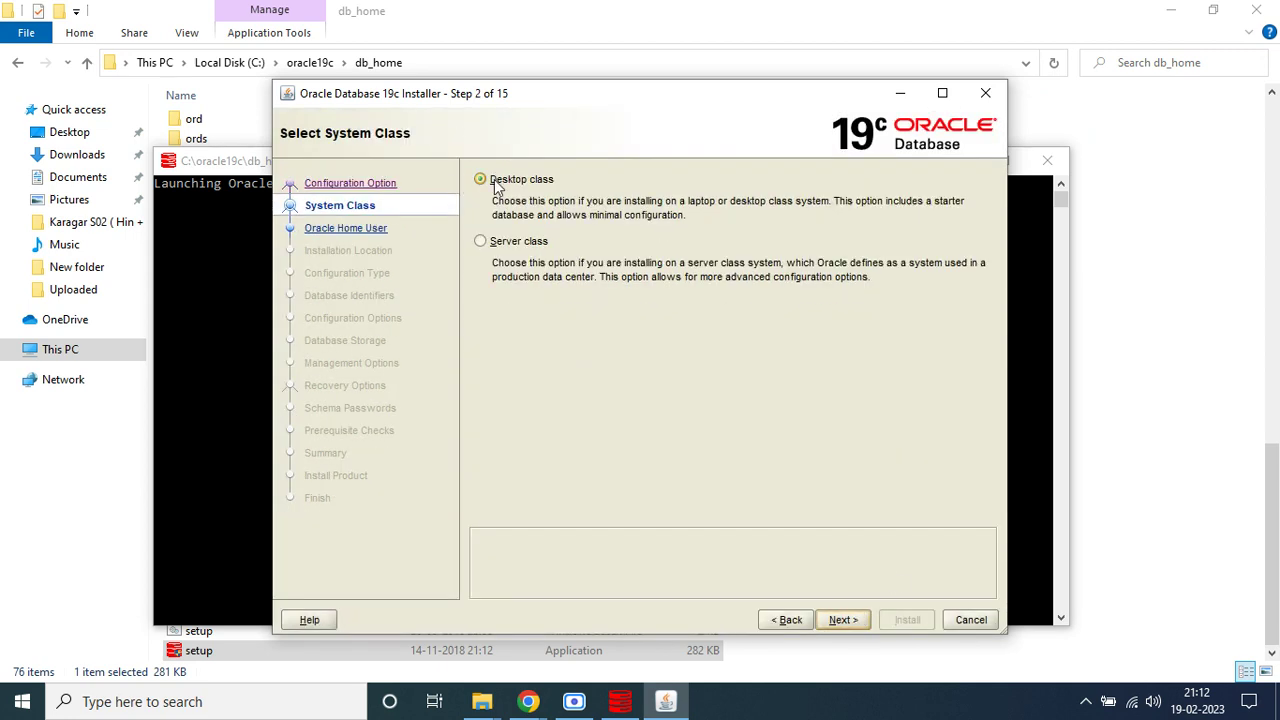
{"action": "left_click", "coordinate": [845, 620]}
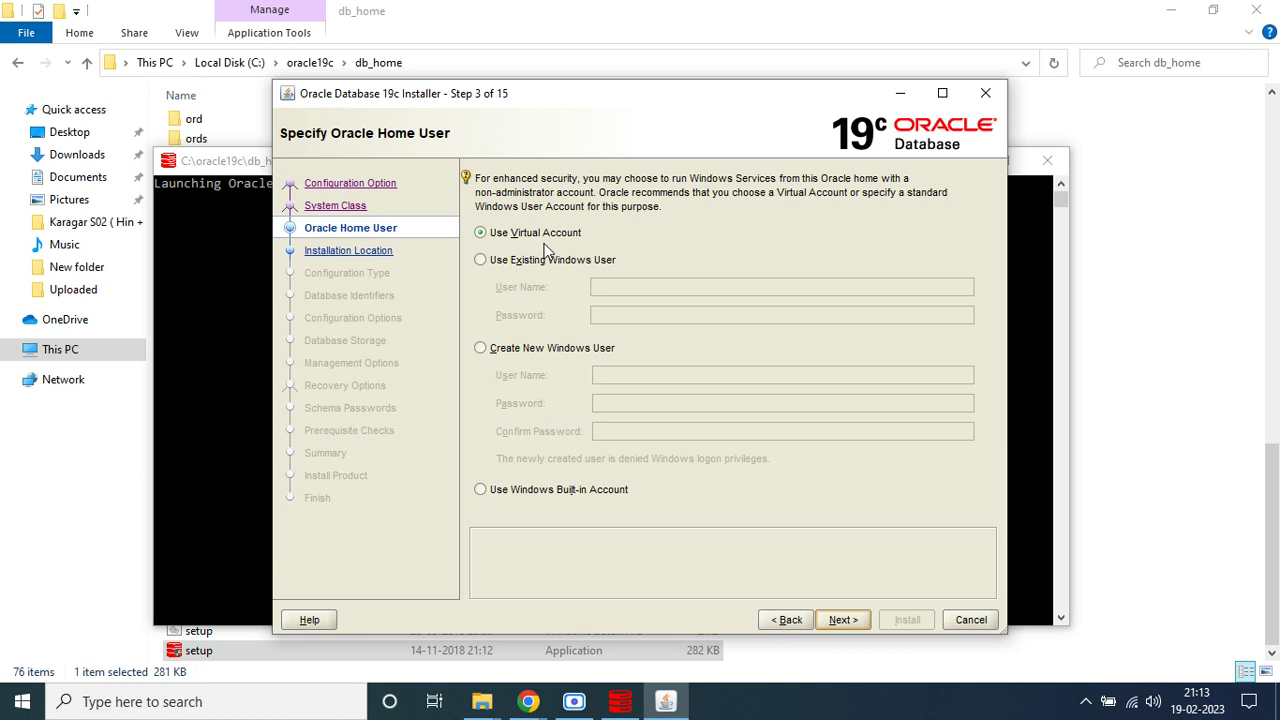
Choose the Windows Built-in Account as the Oracle home user, accept the security warning and continue to the typical installation settings
{"action": "left_click", "coordinate": [575, 492]}
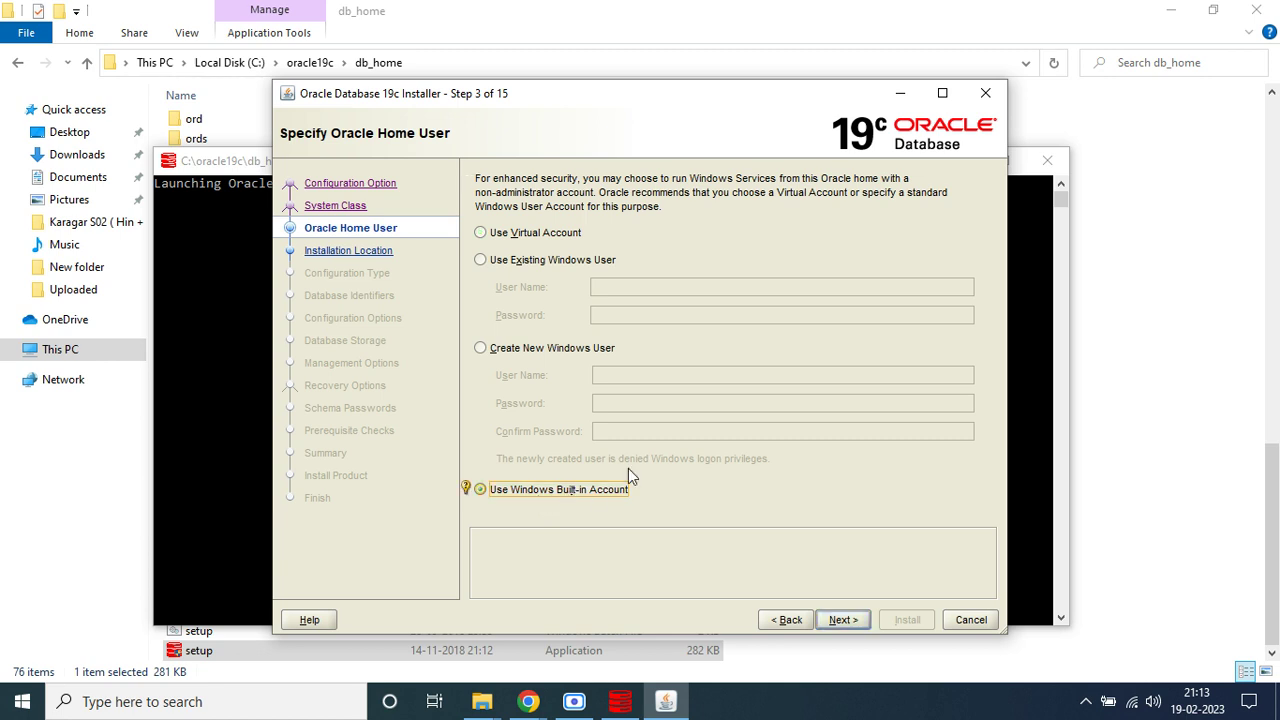
{"action": "left_click", "coordinate": [845, 618]}
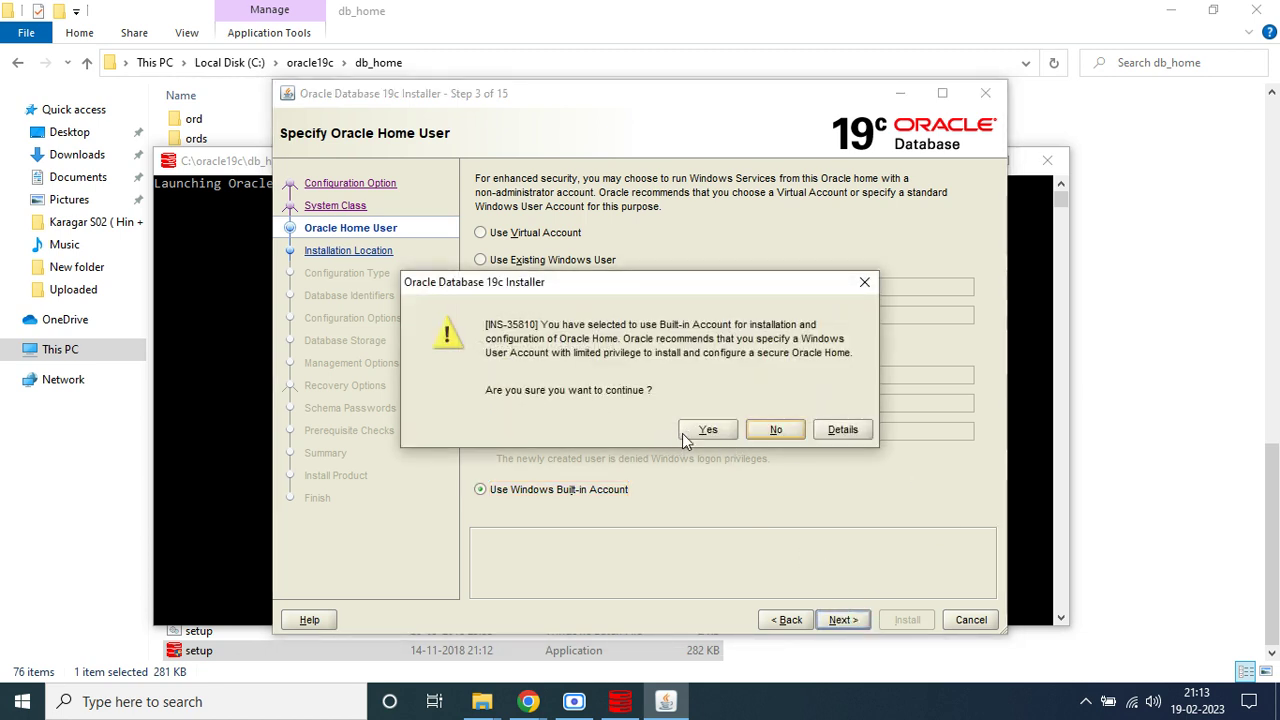
{"action": "left_click", "coordinate": [685, 433]}
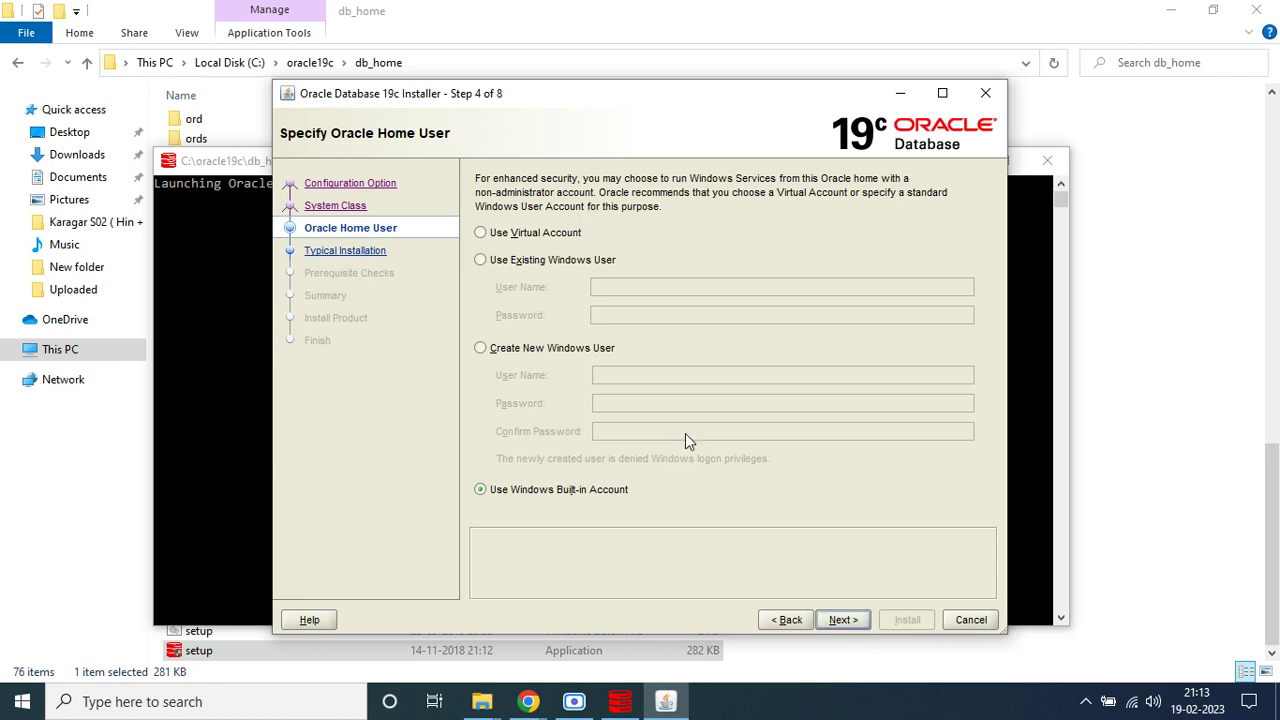
{"action": "key", "text": "Return"}
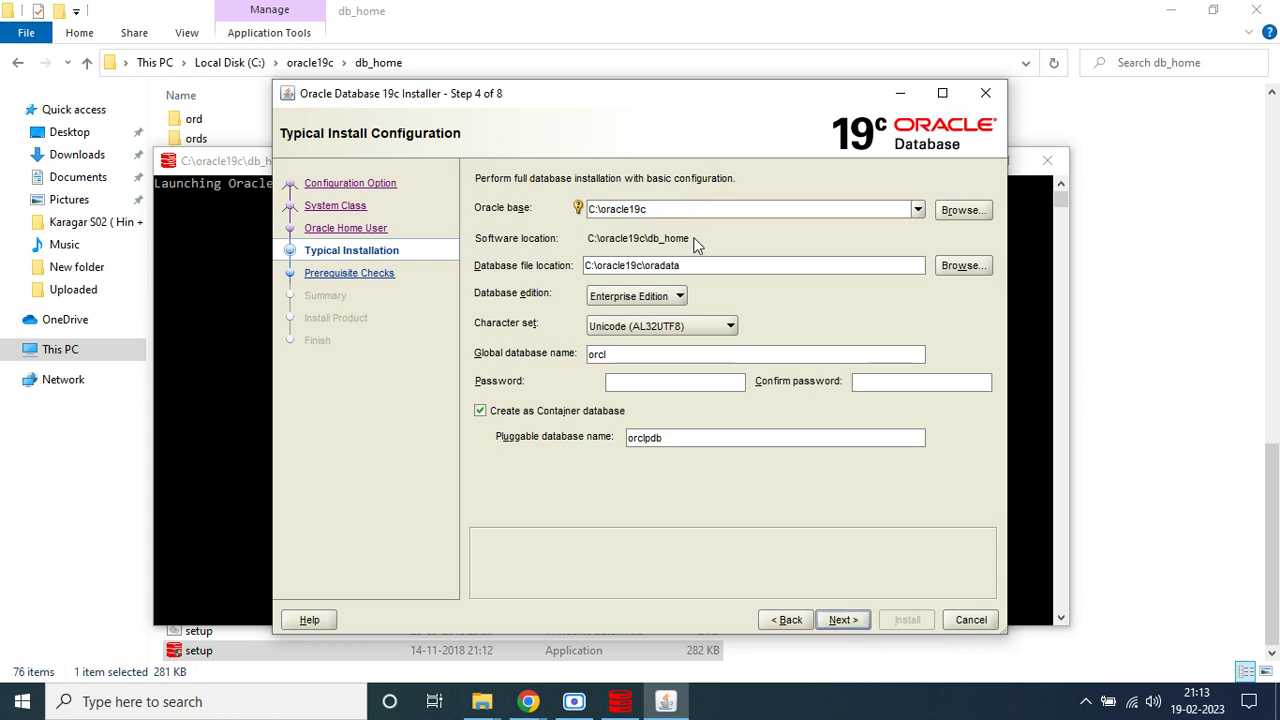
Set the Oracle base to C:\oracle19c\db_home by browsing from the oracle19c folder
{"action": "left_click", "coordinate": [955, 212]}
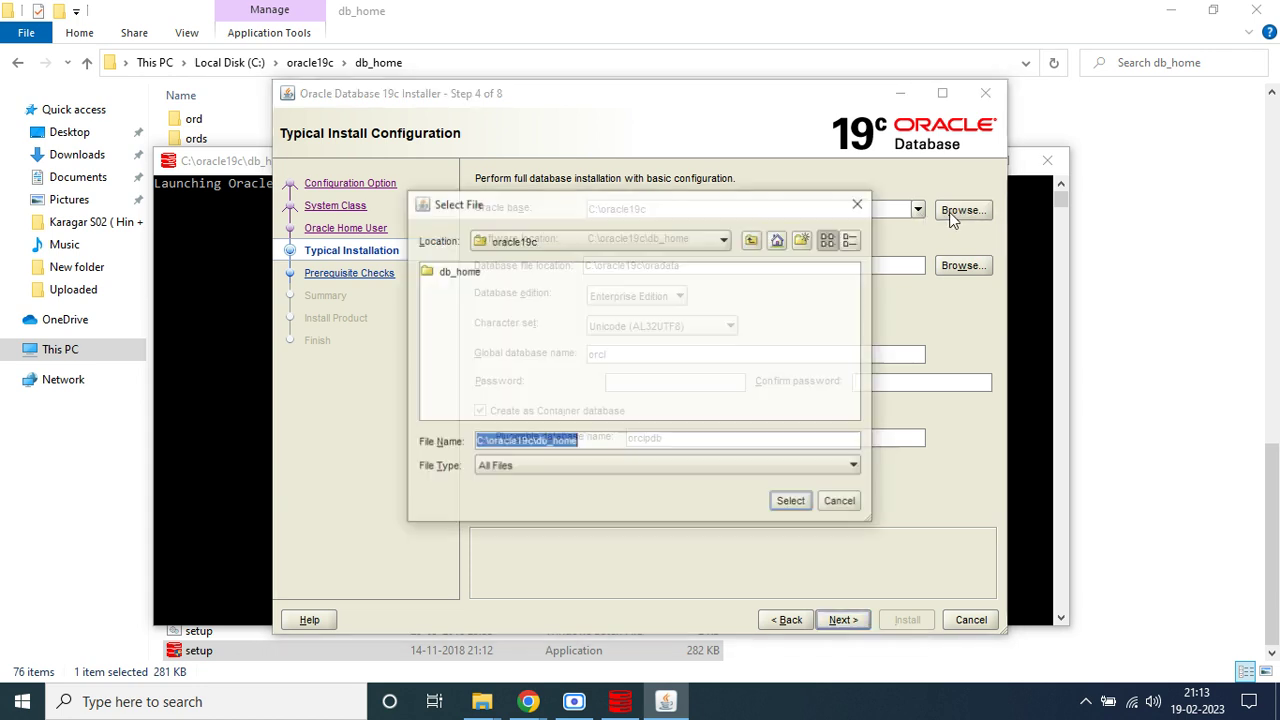
{"action": "left_click", "coordinate": [519, 239]}
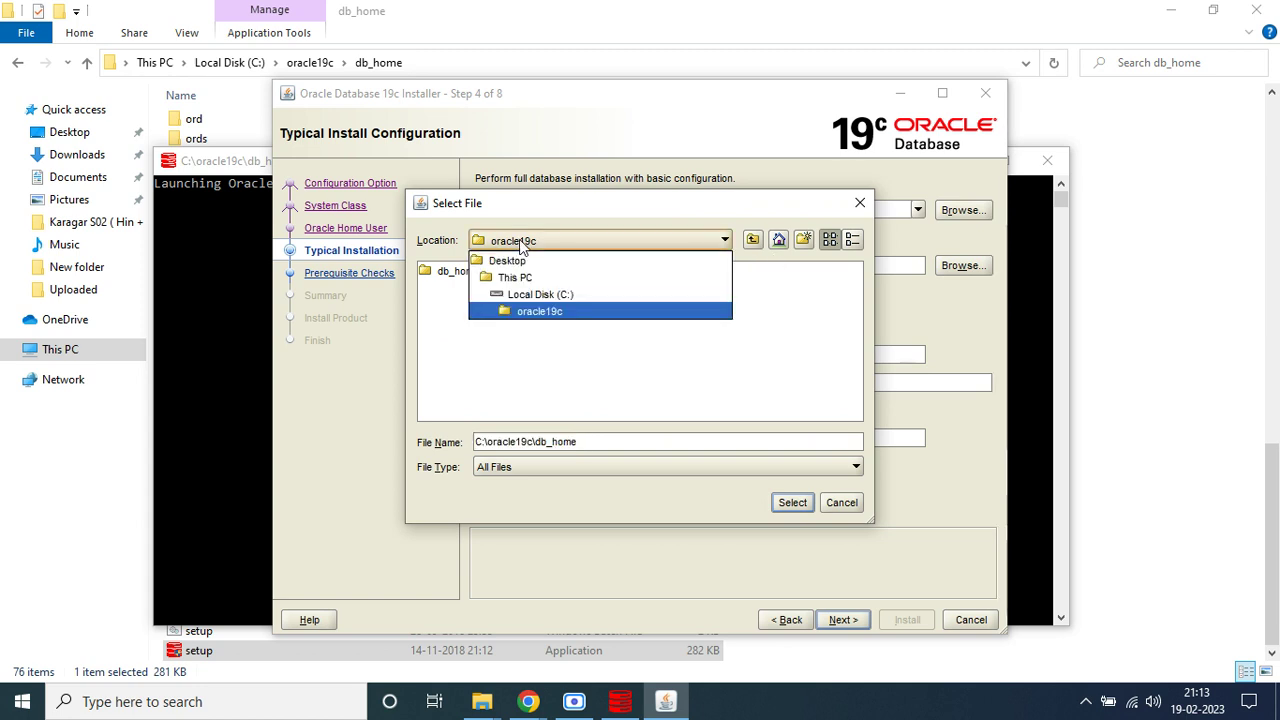
{"action": "left_click", "coordinate": [548, 312]}
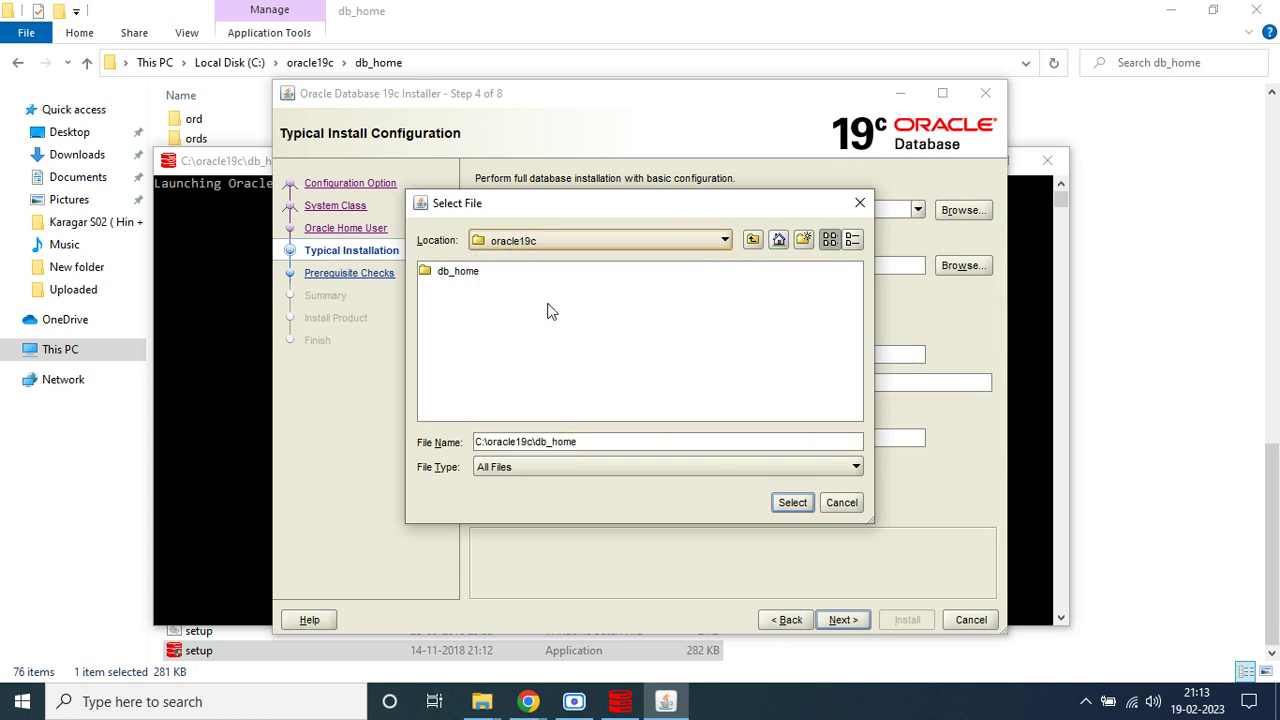
{"action": "left_click", "coordinate": [791, 503]}
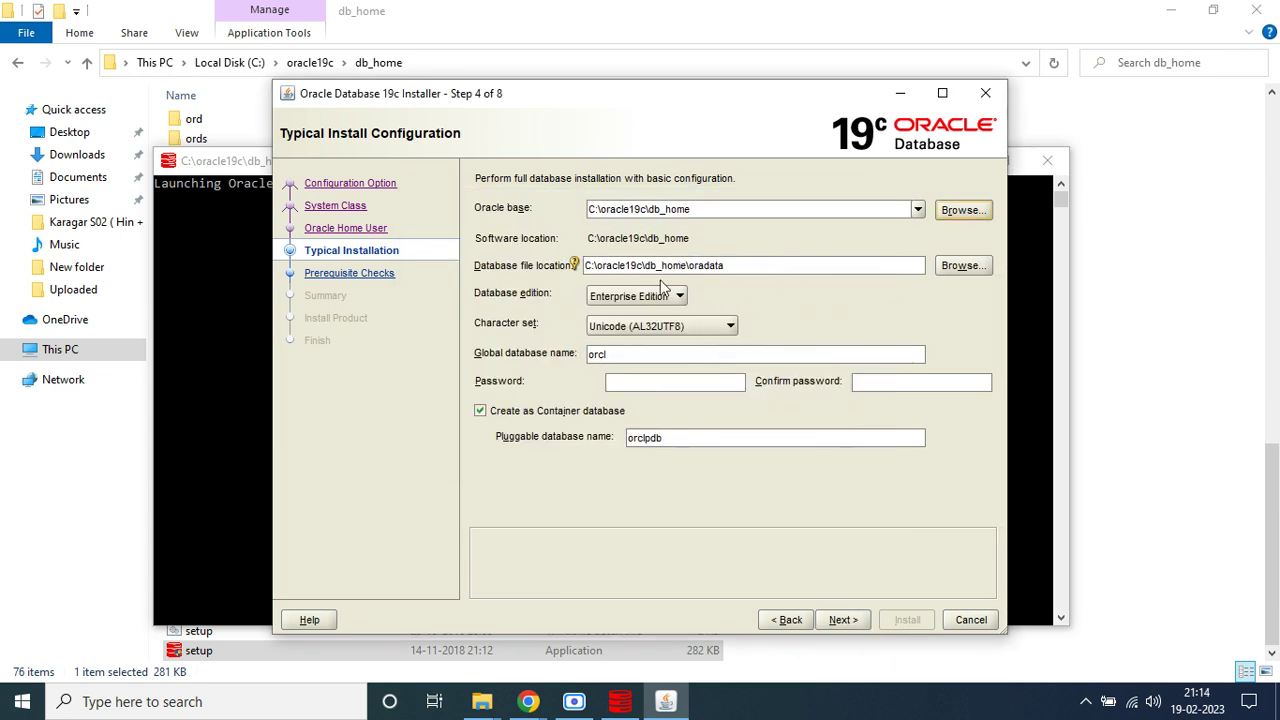
Enter the database administrator password and repeat it in the confirmation field
{"action": "left_click", "coordinate": [644, 383]}
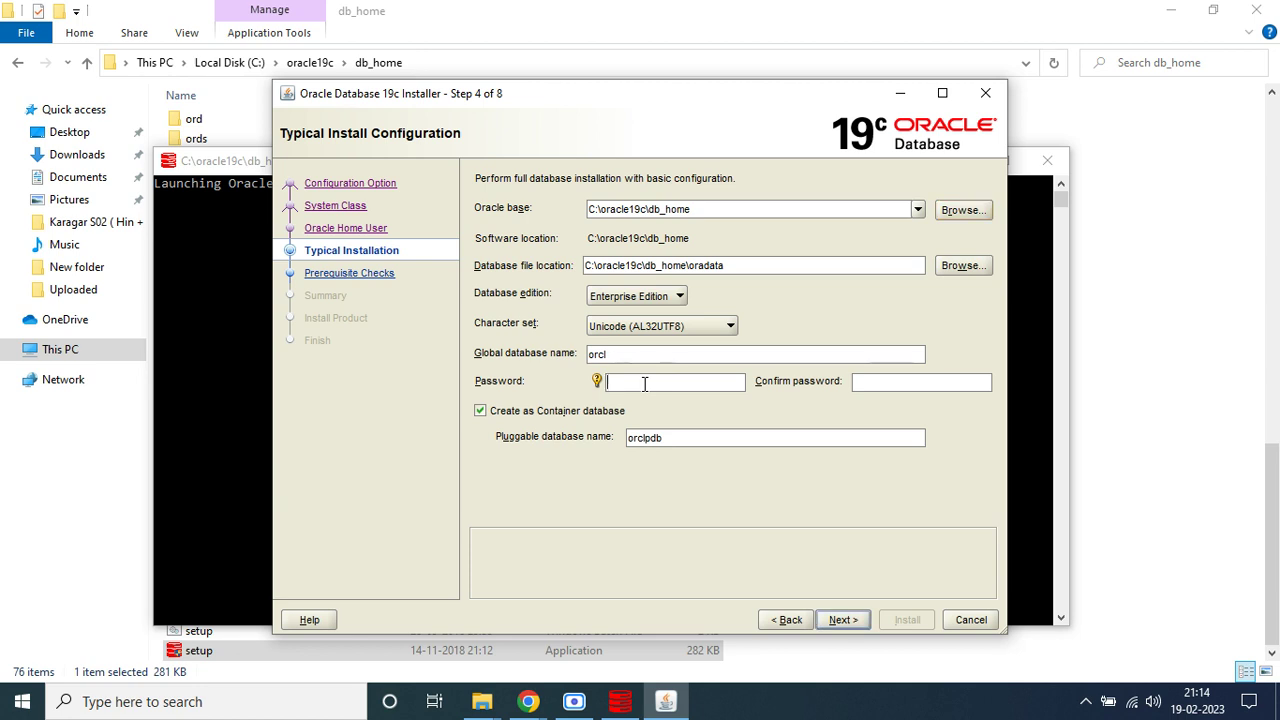
{"action": "type", "text": "••"}
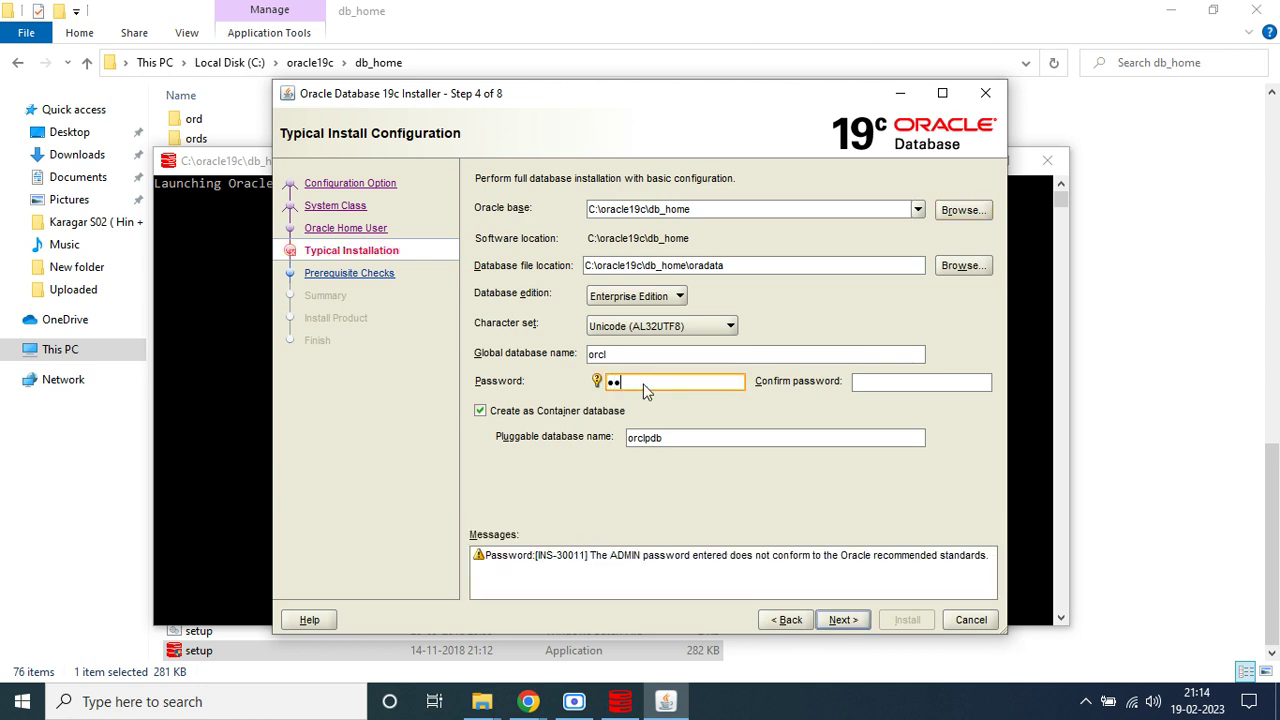
{"action": "type", "text": "••"}
{"action": "key", "text": "Tab"}
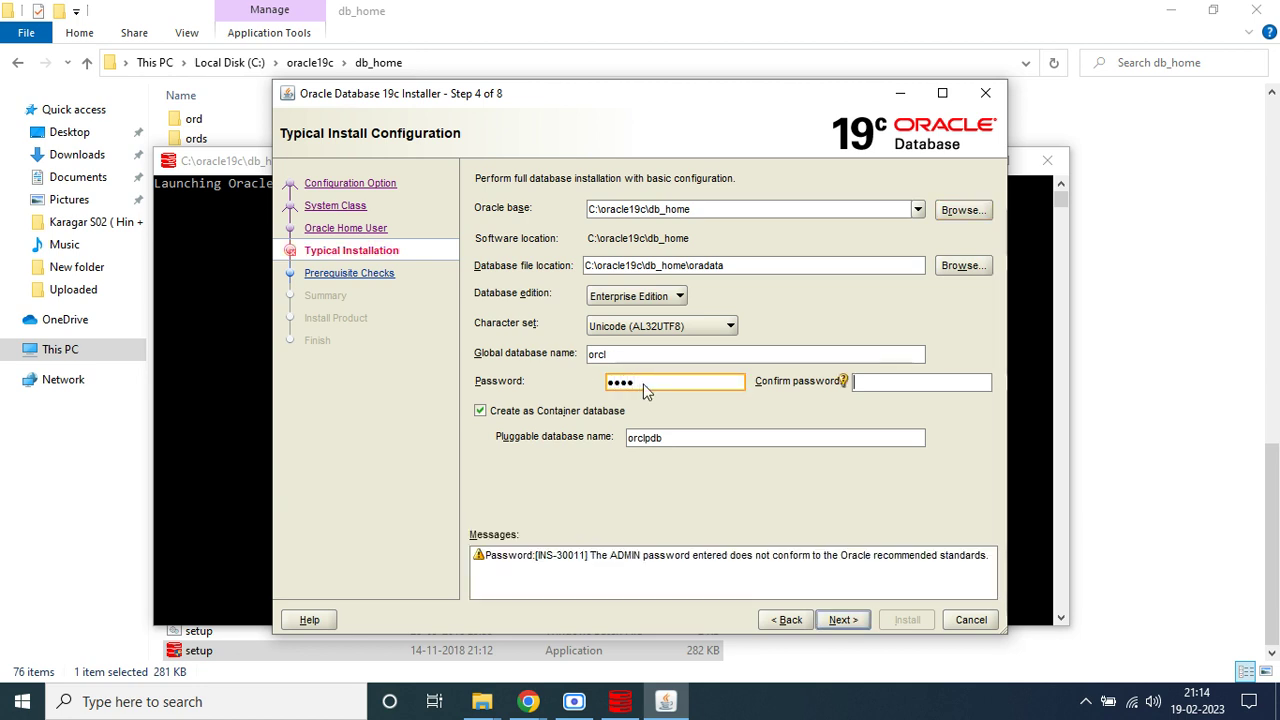
{"action": "type", "text": "••••"}
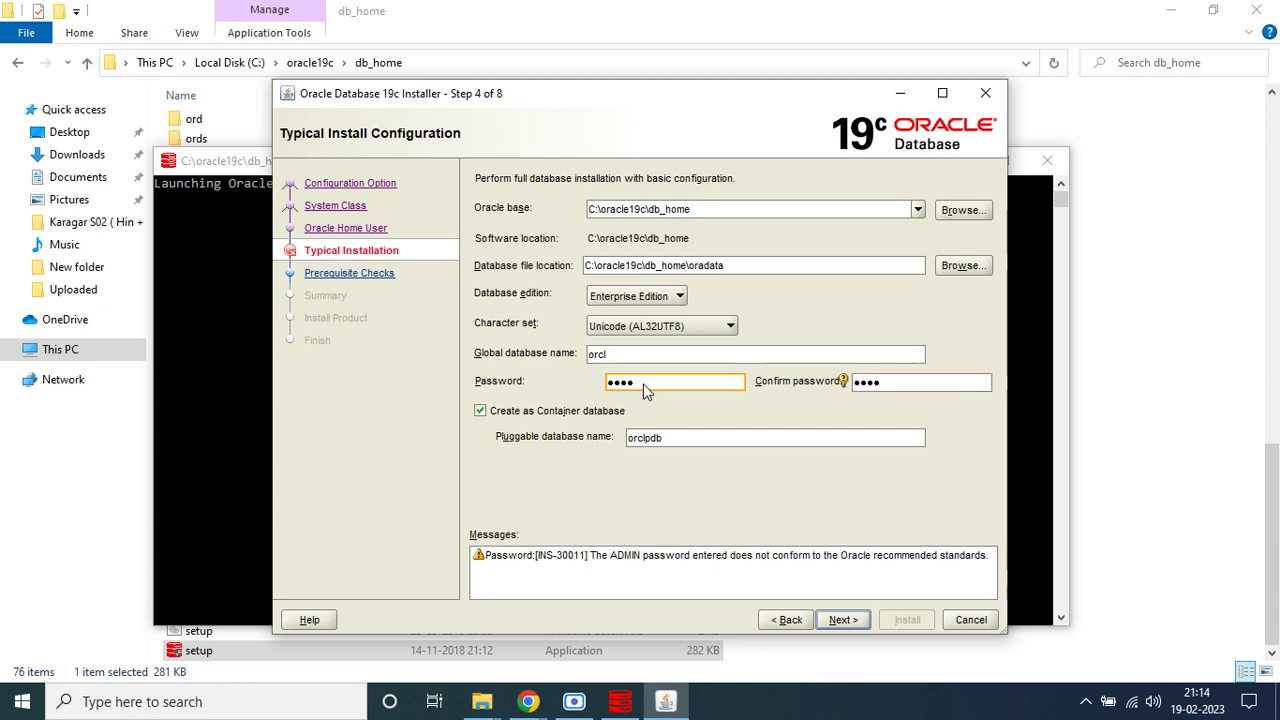
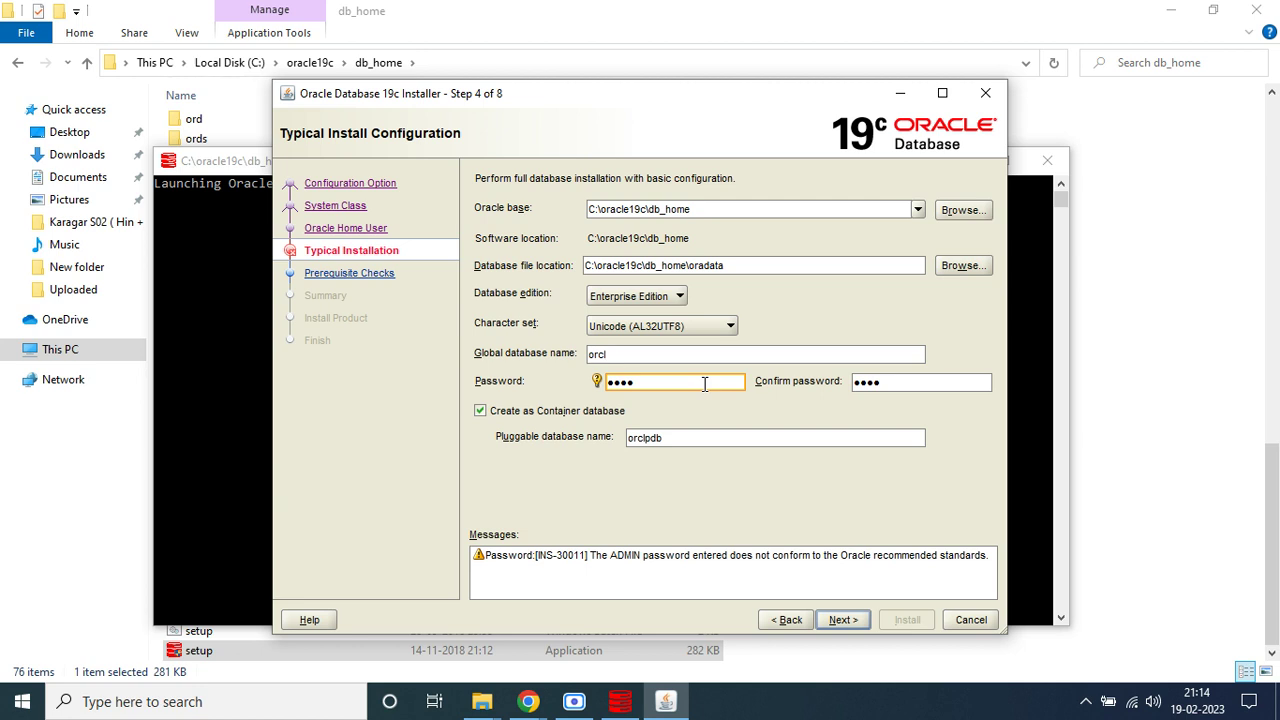
Change the global database name to orcle, try to continue to the prerequisite checks and dismiss the error
{"action": "left_click", "coordinate": [620, 358]}
{"action": "left_click", "coordinate": [843, 621]}
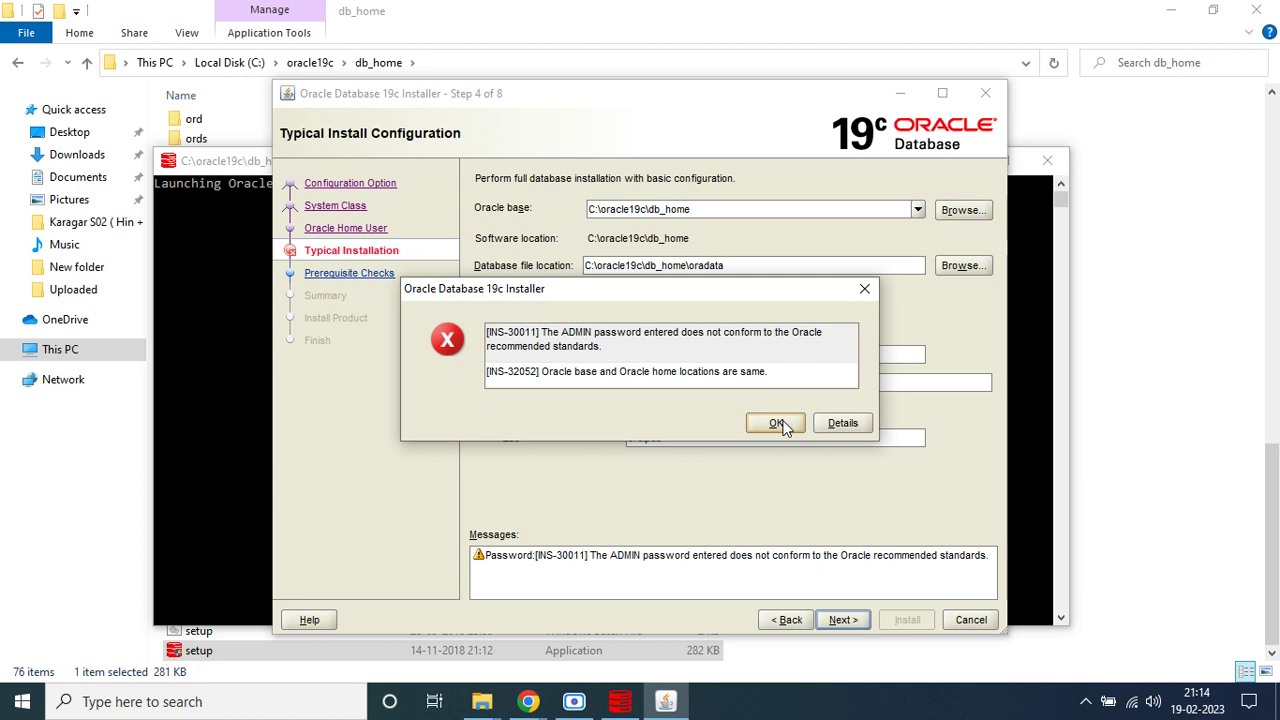
{"action": "left_click", "coordinate": [864, 289]}
Set the Oracle base to C:\oracle19c and continue through the prerequisite checks to the summary, accepting the password warning
{"action": "left_click", "coordinate": [963, 209]}
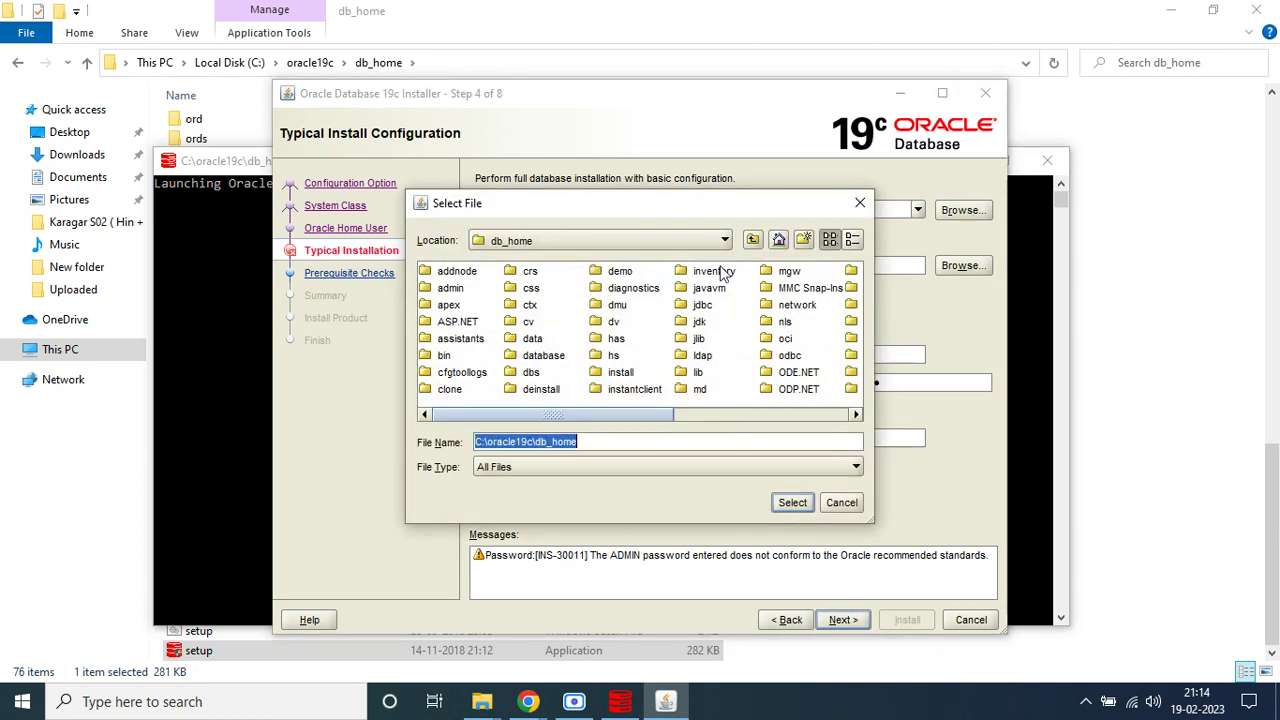
{"action": "left_click", "coordinate": [614, 242]}
{"action": "left_click", "coordinate": [532, 312]}
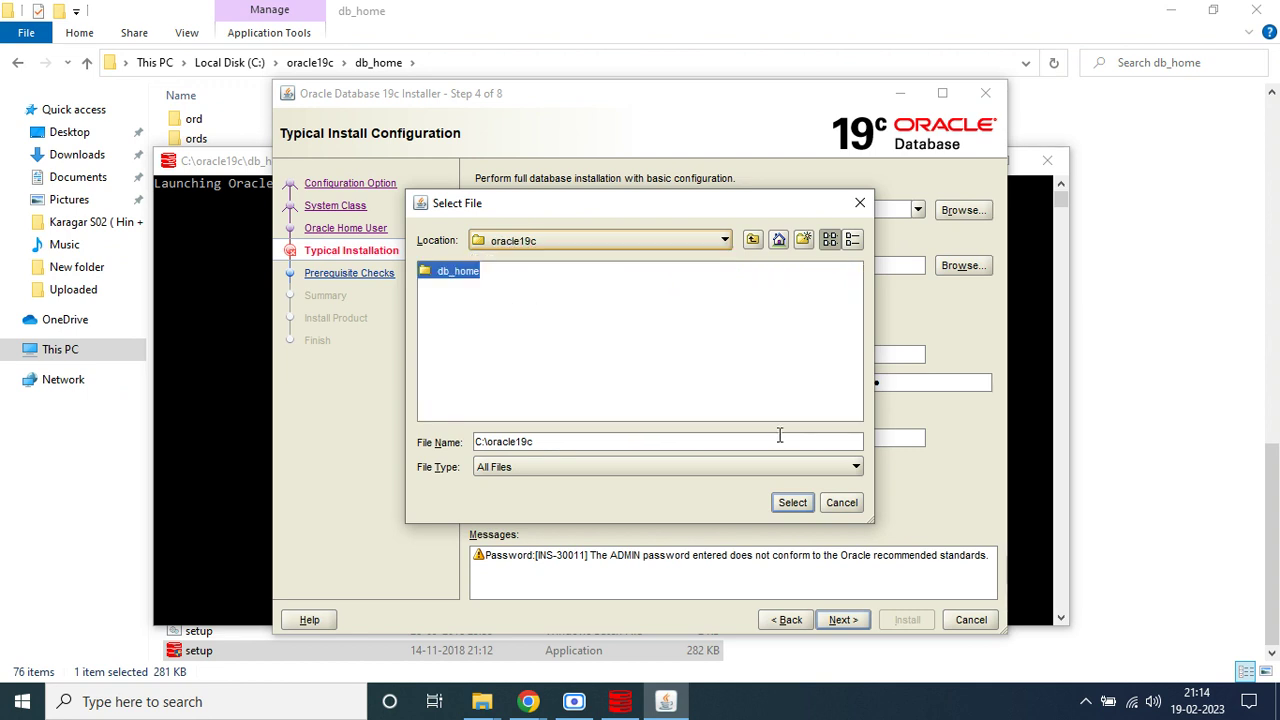
{"action": "left_click", "coordinate": [792, 503]}
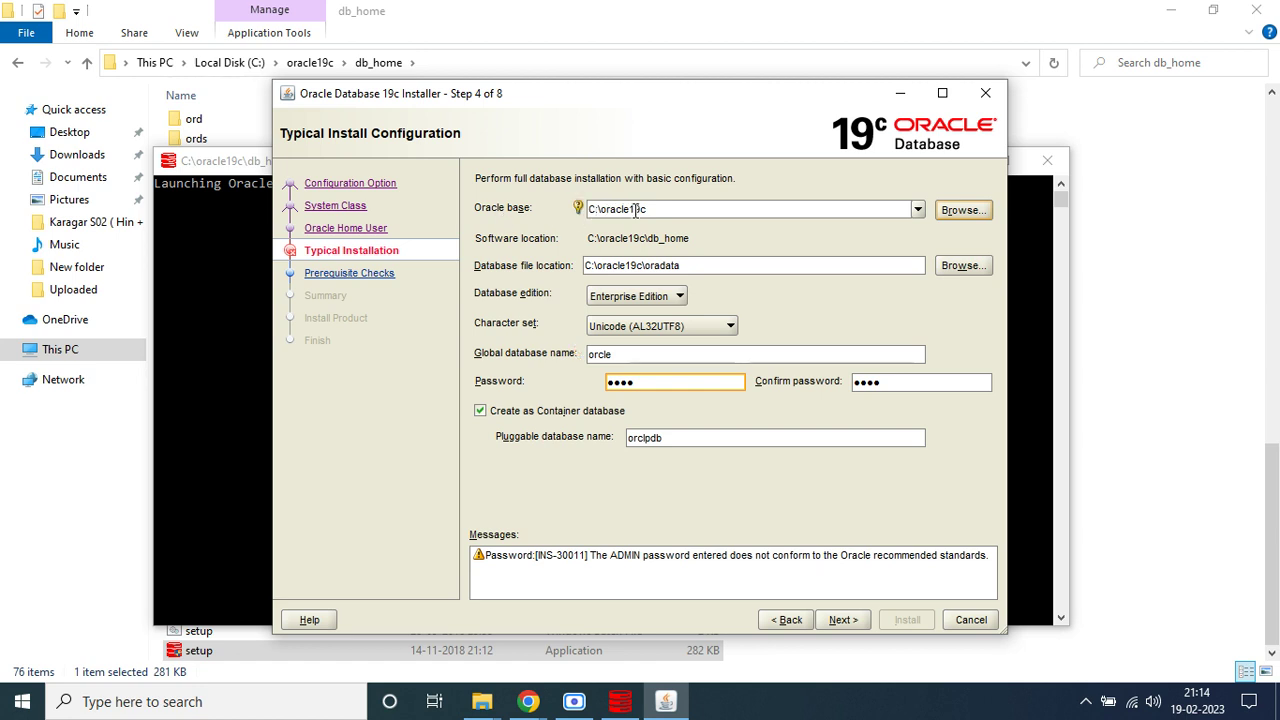
{"action": "left_click", "coordinate": [840, 619]}
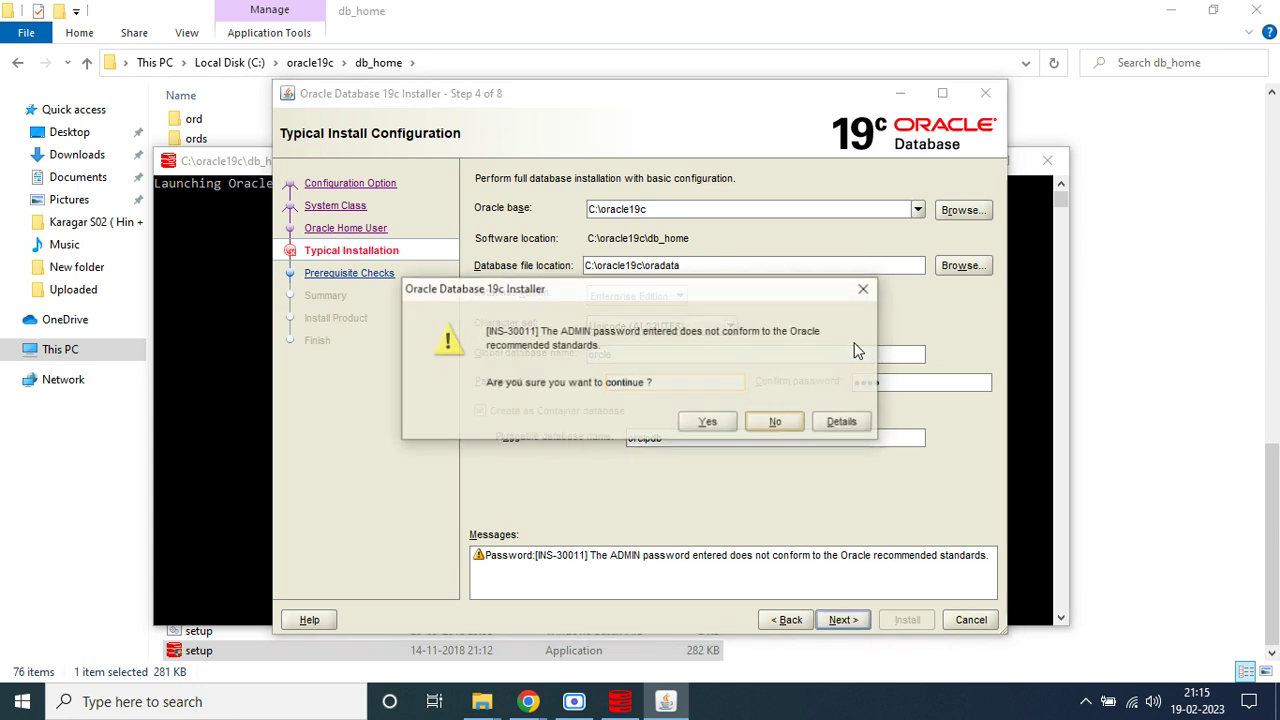
{"action": "left_click", "coordinate": [700, 422]}
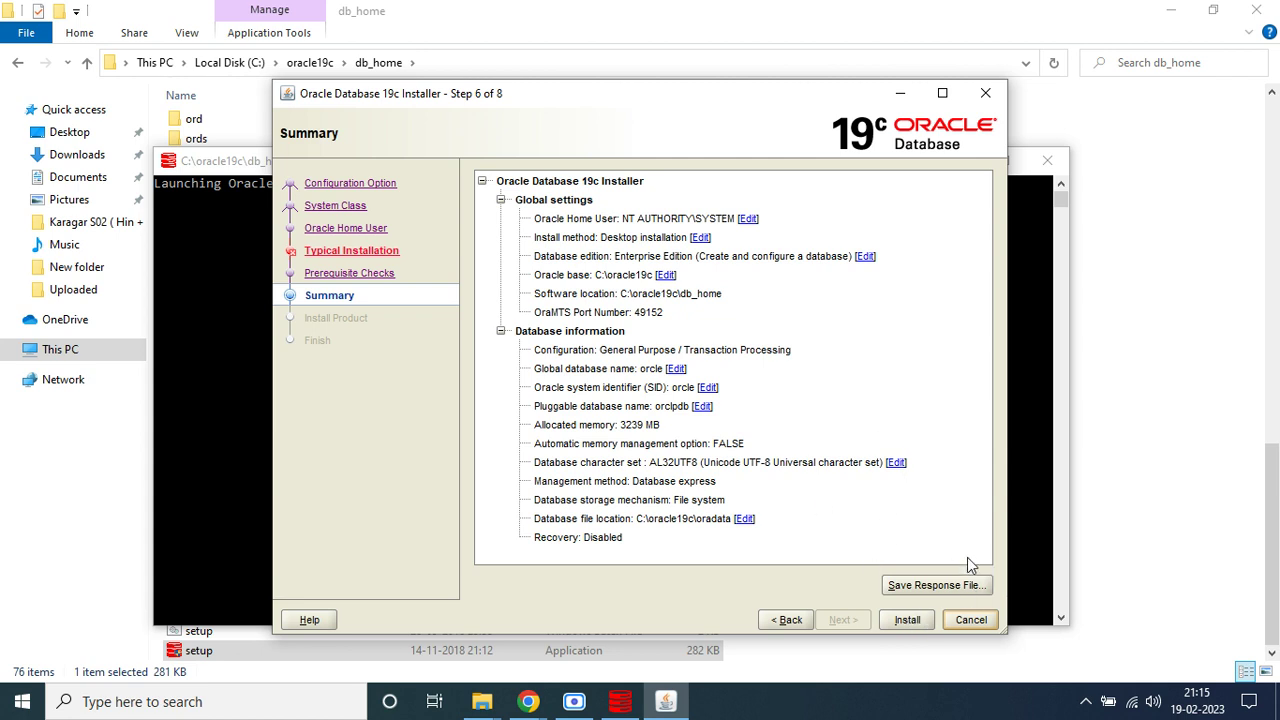
Exit the Oracle Database installer without installing, and look at the archives in the Downloads folder
{"action": "left_click", "coordinate": [970, 620]}
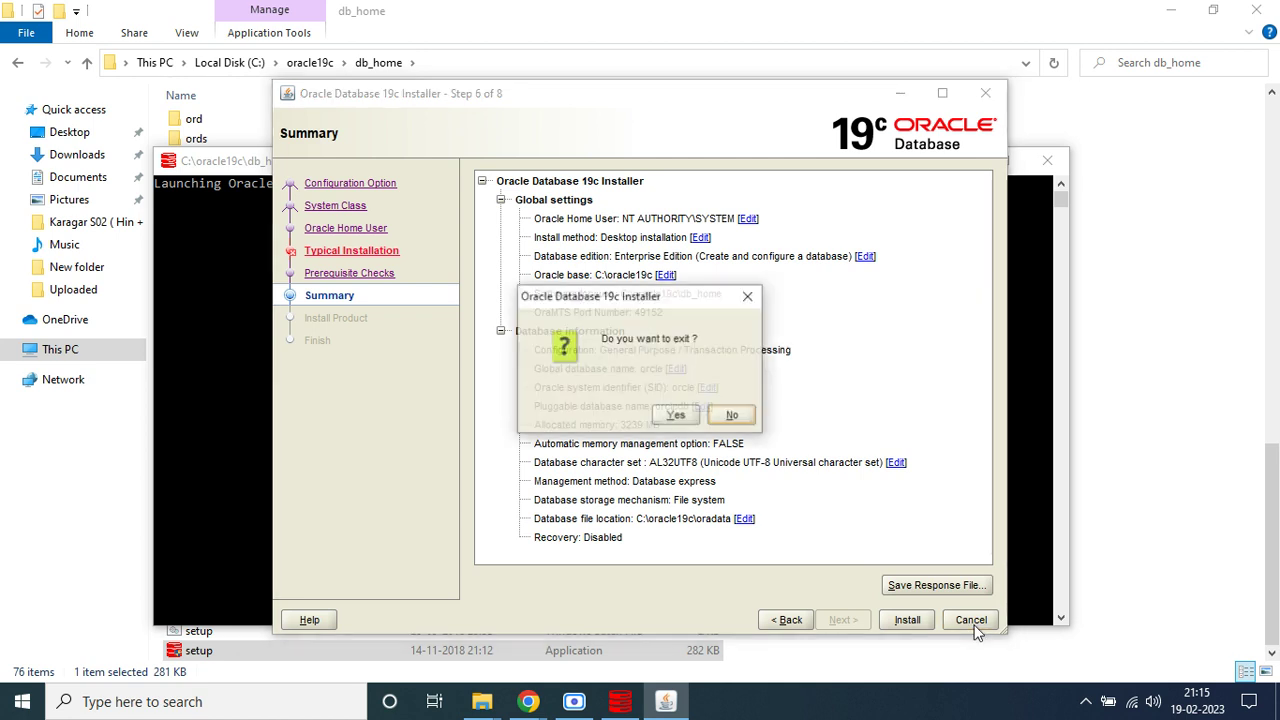
{"action": "left_click", "coordinate": [670, 415]}
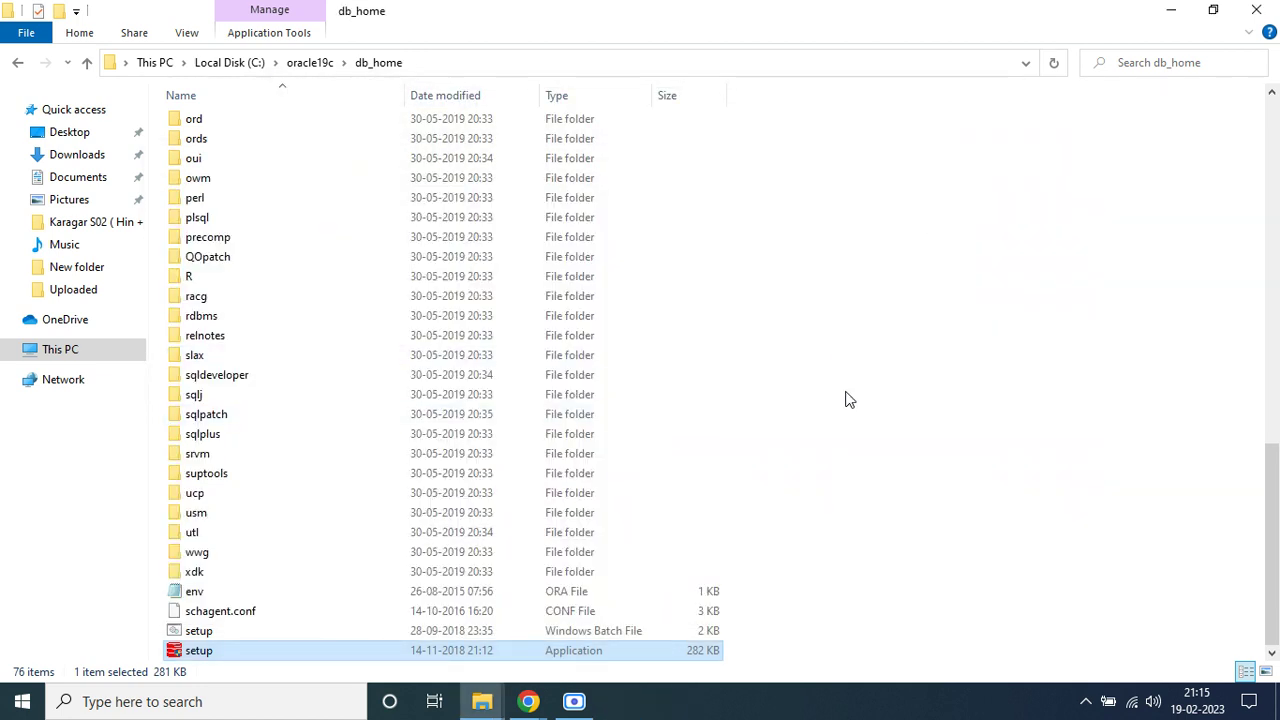
{"action": "left_click", "coordinate": [78, 158]}
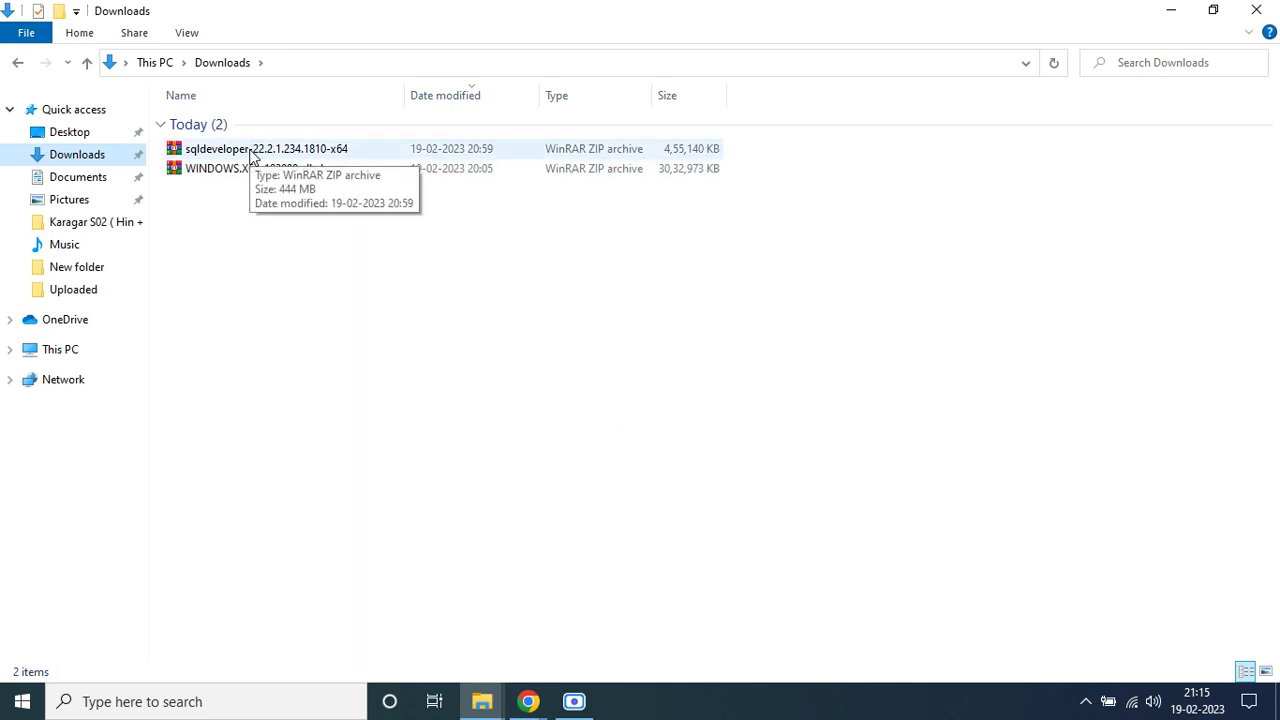
{"action": "left_click", "coordinate": [1184, 11]}
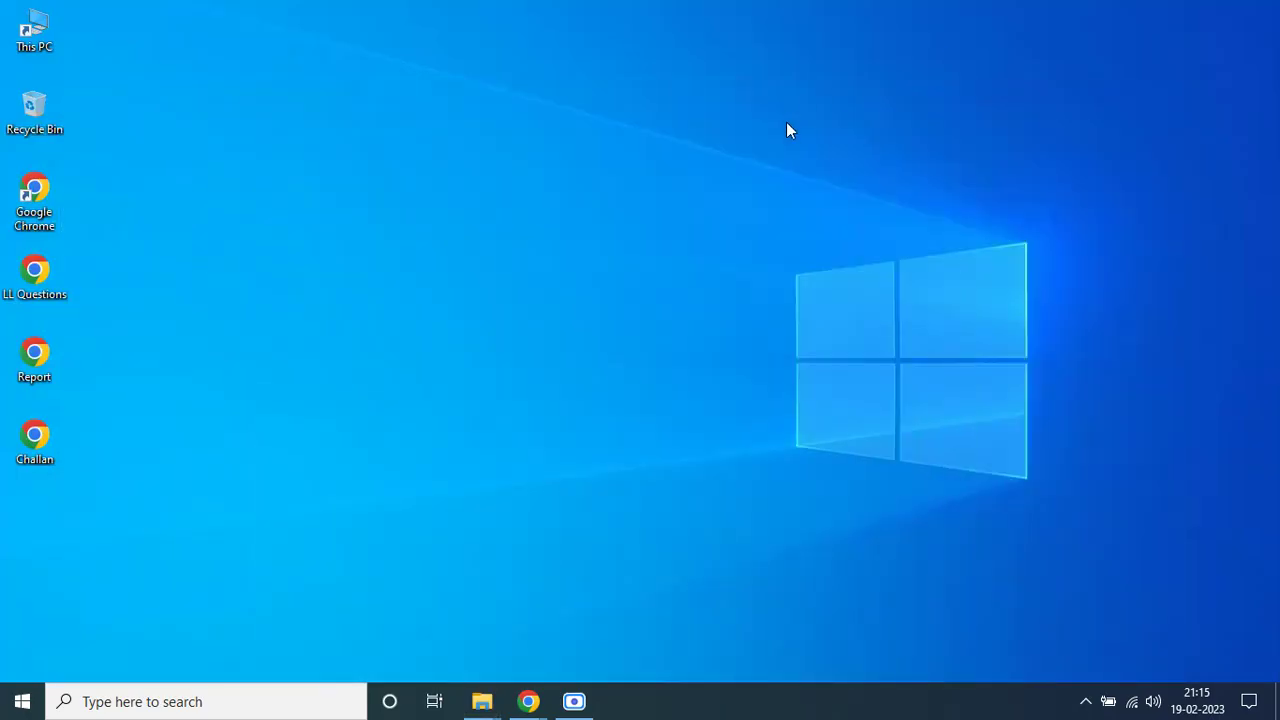
Switch to Chrome, replace the Oracle sign-in page with a new tab and search Google for sql developer
{"action": "mouse_move", "coordinate": [528, 701]}
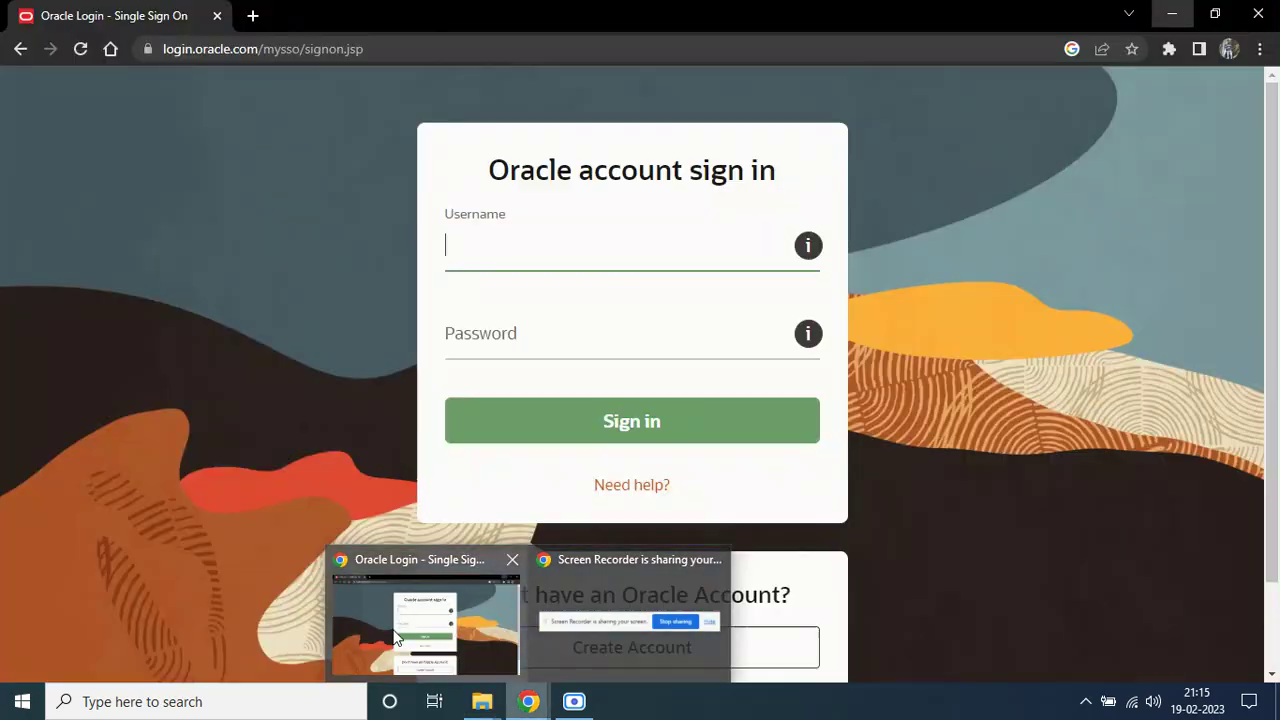
{"action": "left_click", "coordinate": [397, 638]}
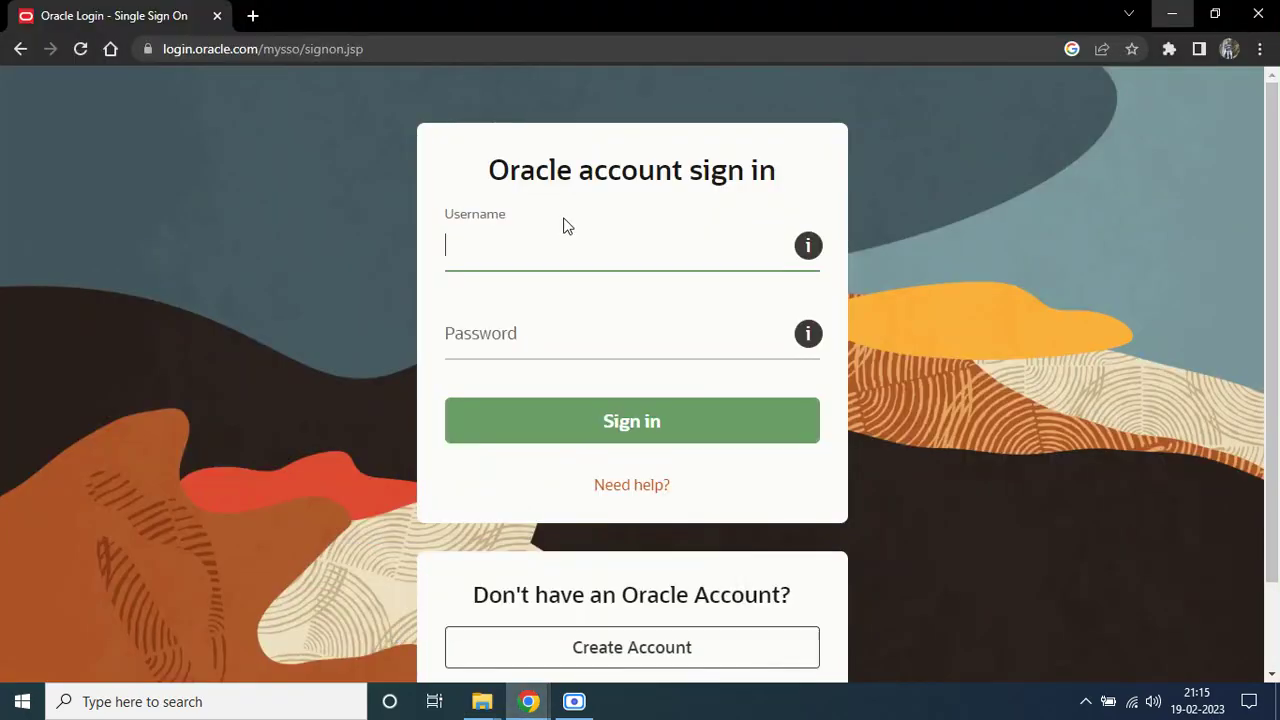
{"action": "left_click", "coordinate": [253, 15]}
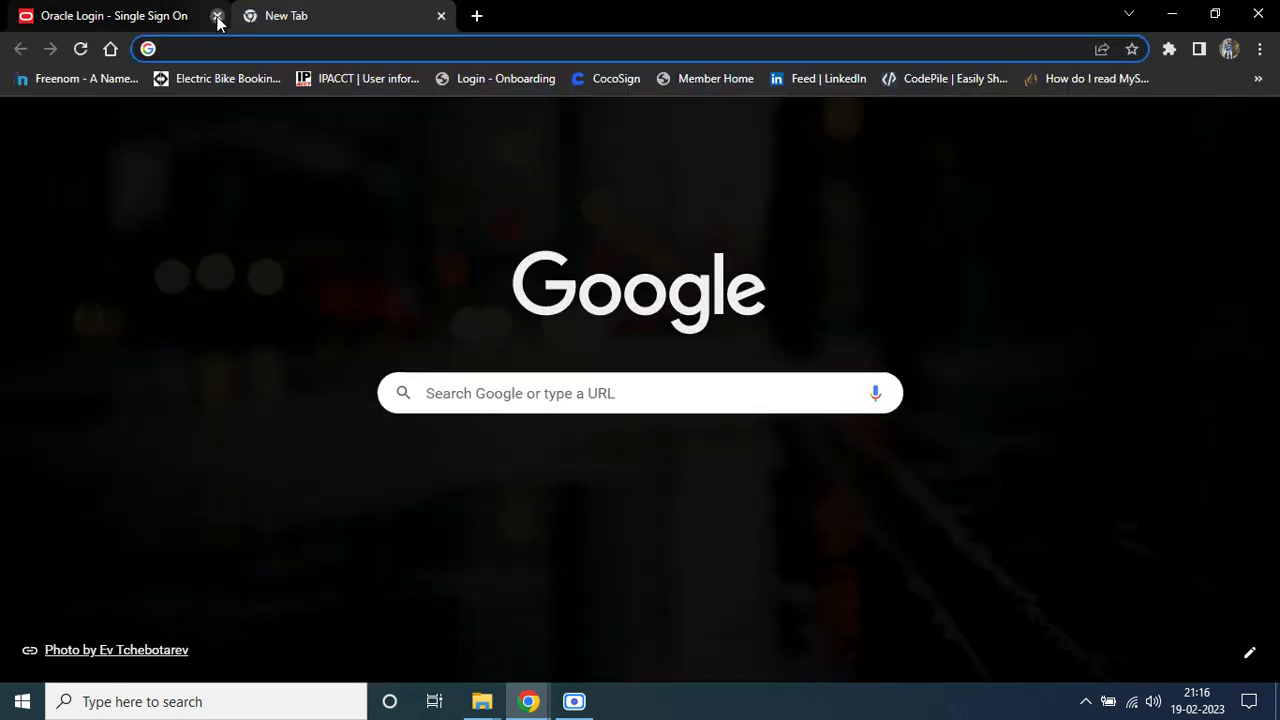
{"action": "left_click", "coordinate": [217, 15]}
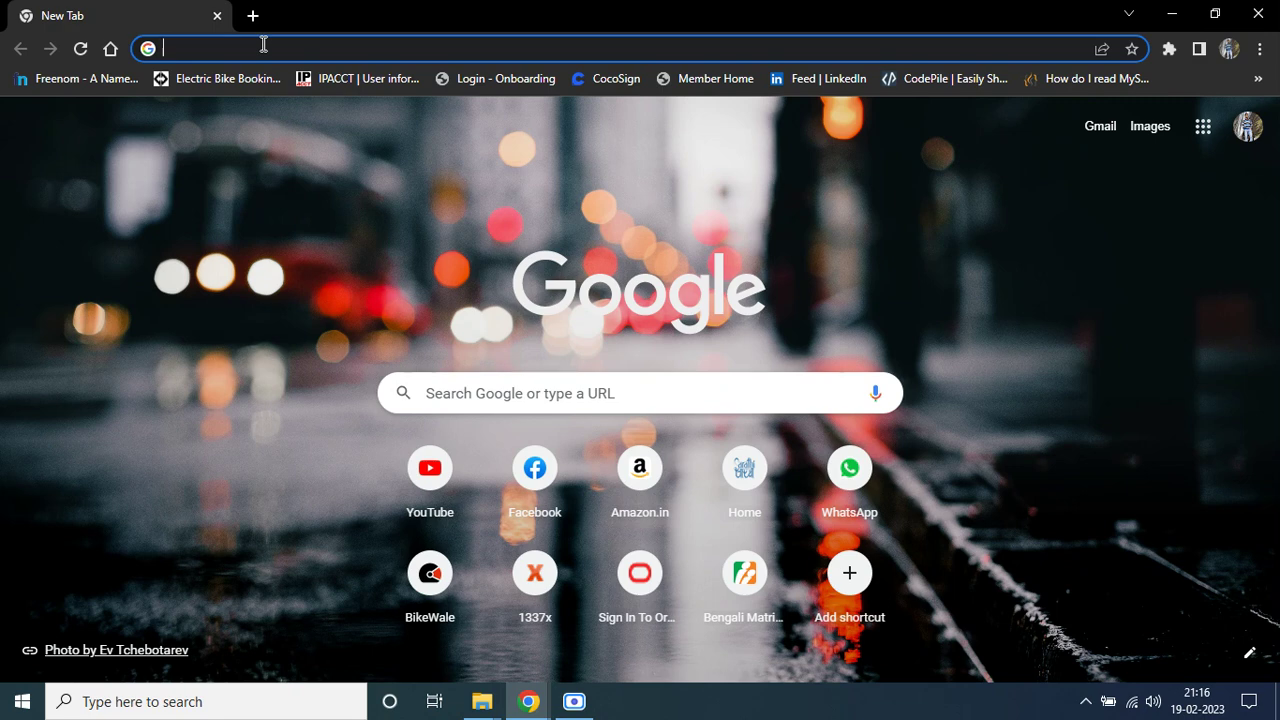
{"action": "type", "text": "sql"}
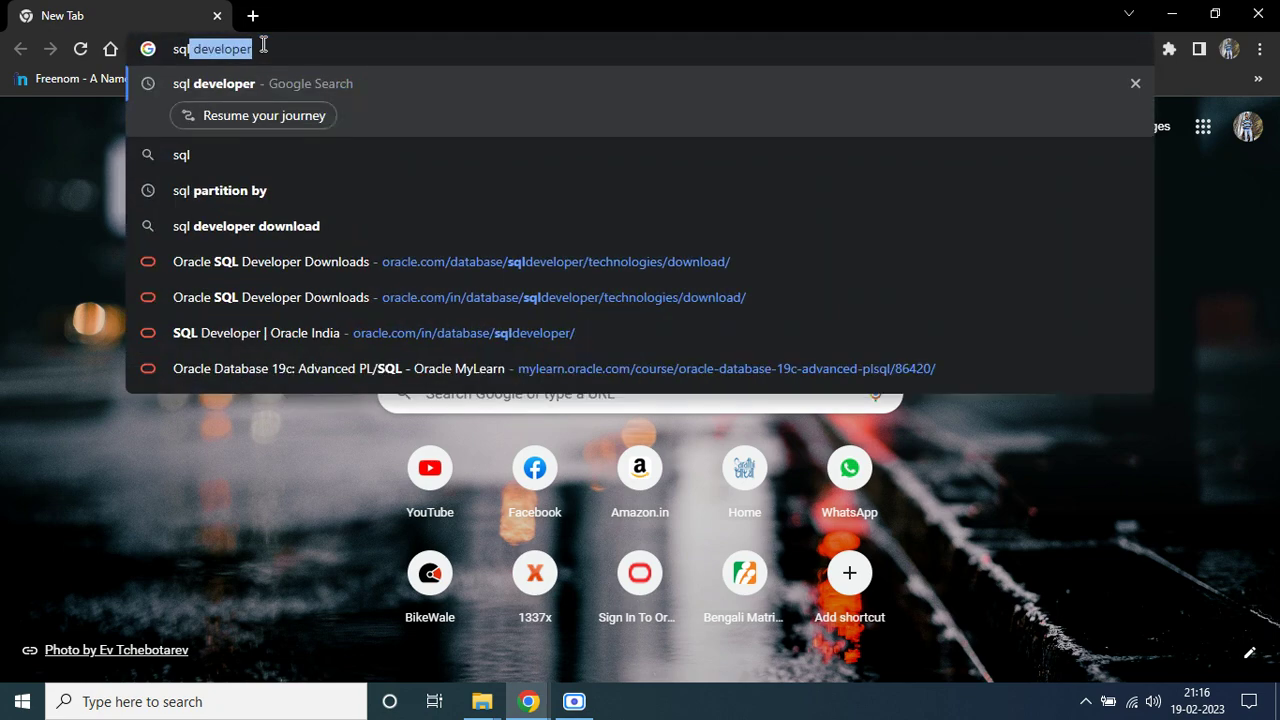
{"action": "key", "text": "Return"}
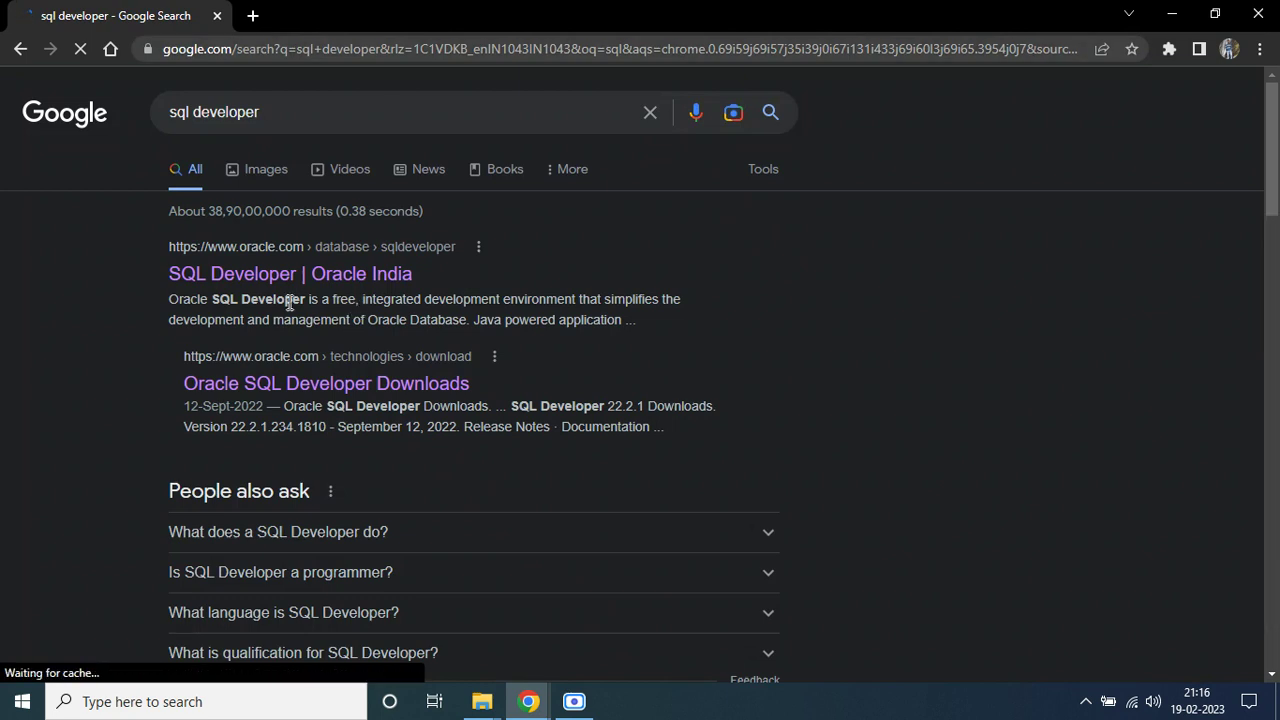
Open the SQL Developer | Oracle India result in a new tab and request the Windows 64-bit with JDK 11 included download
{"action": "right_click", "coordinate": [262, 283]}
{"action": "left_click", "coordinate": [302, 293]}
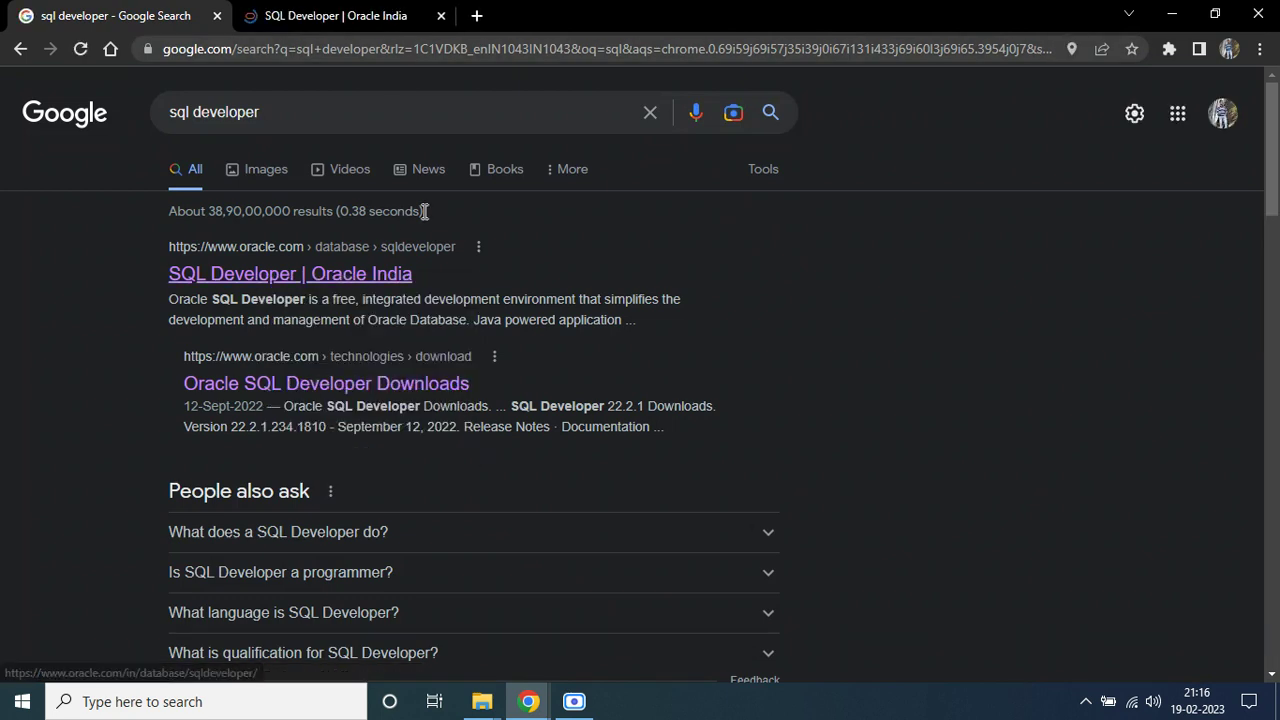
{"action": "left_click", "coordinate": [390, 12]}
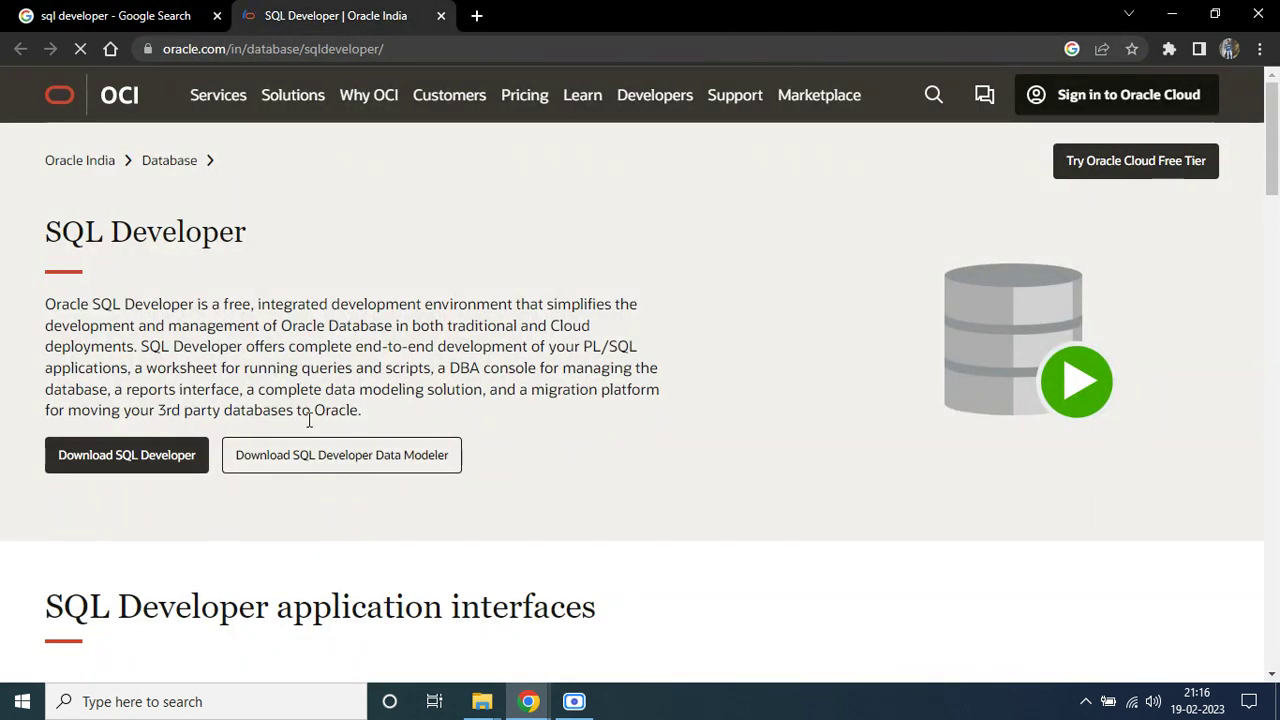
{"action": "left_click", "coordinate": [118, 455]}
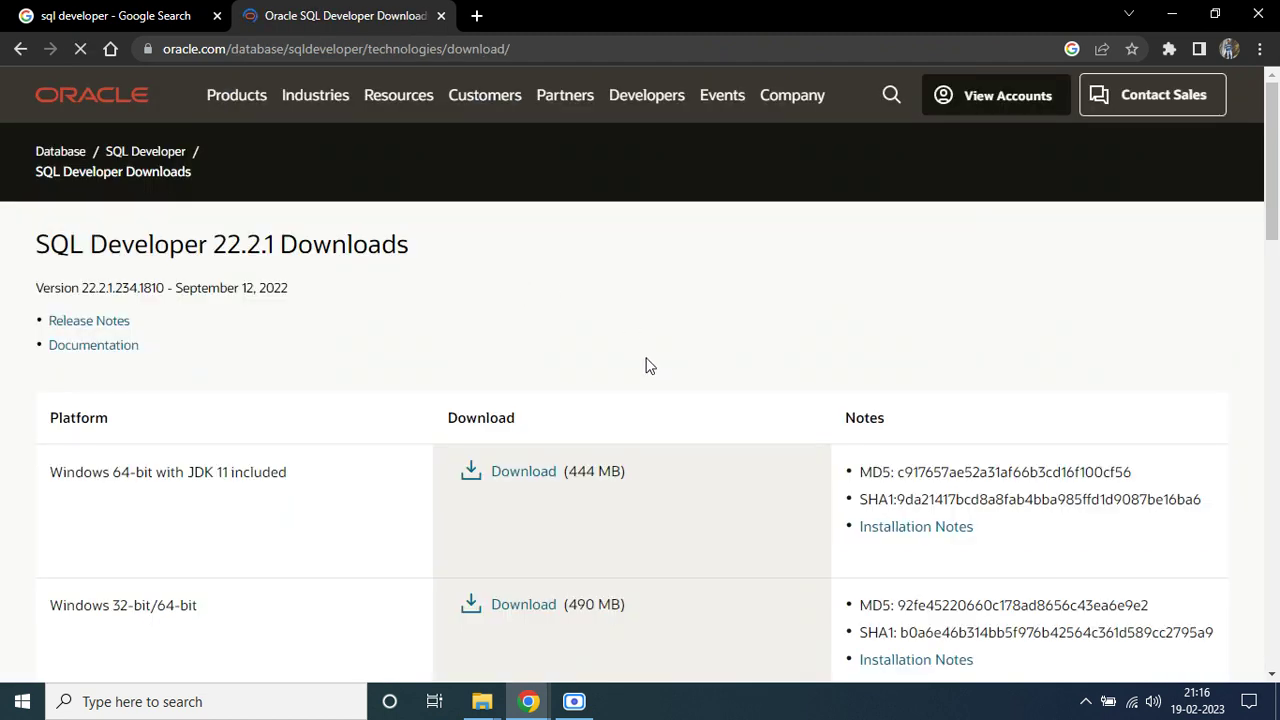
{"action": "left_click", "coordinate": [503, 480]}
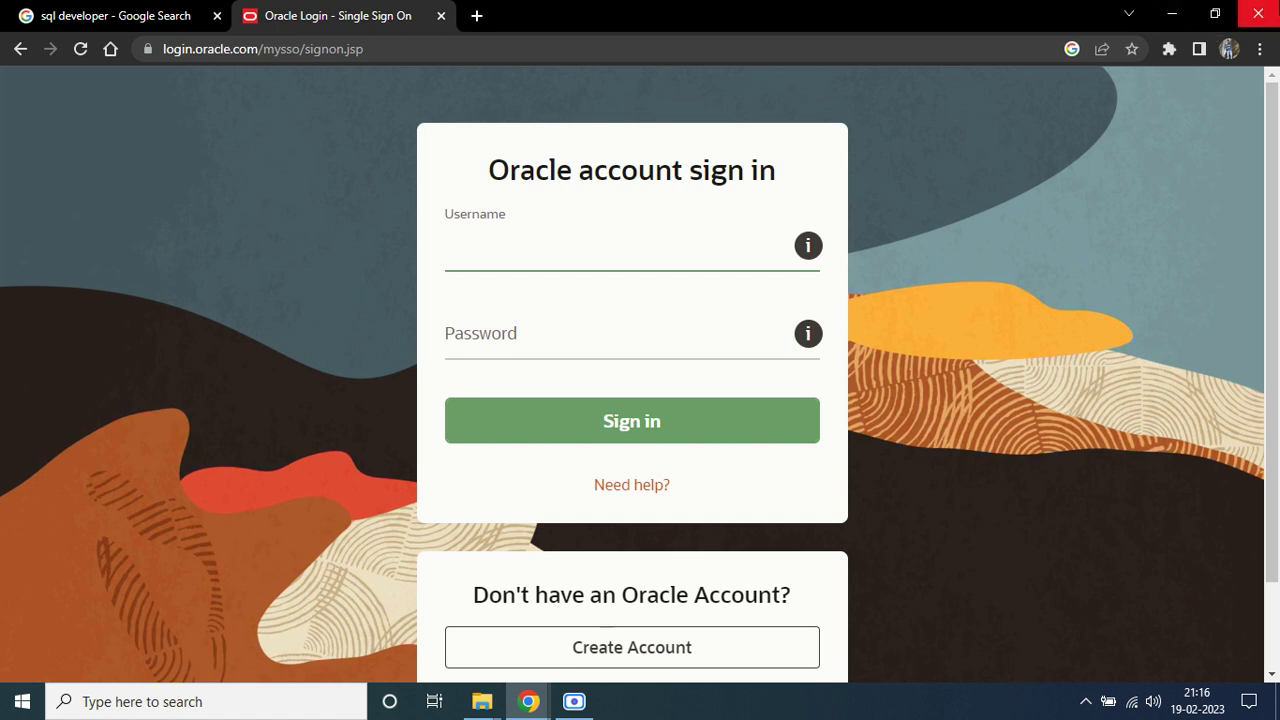
Minimize Chrome and open the Downloads folder in File Explorer
{"action": "left_click", "coordinate": [1172, 16]}
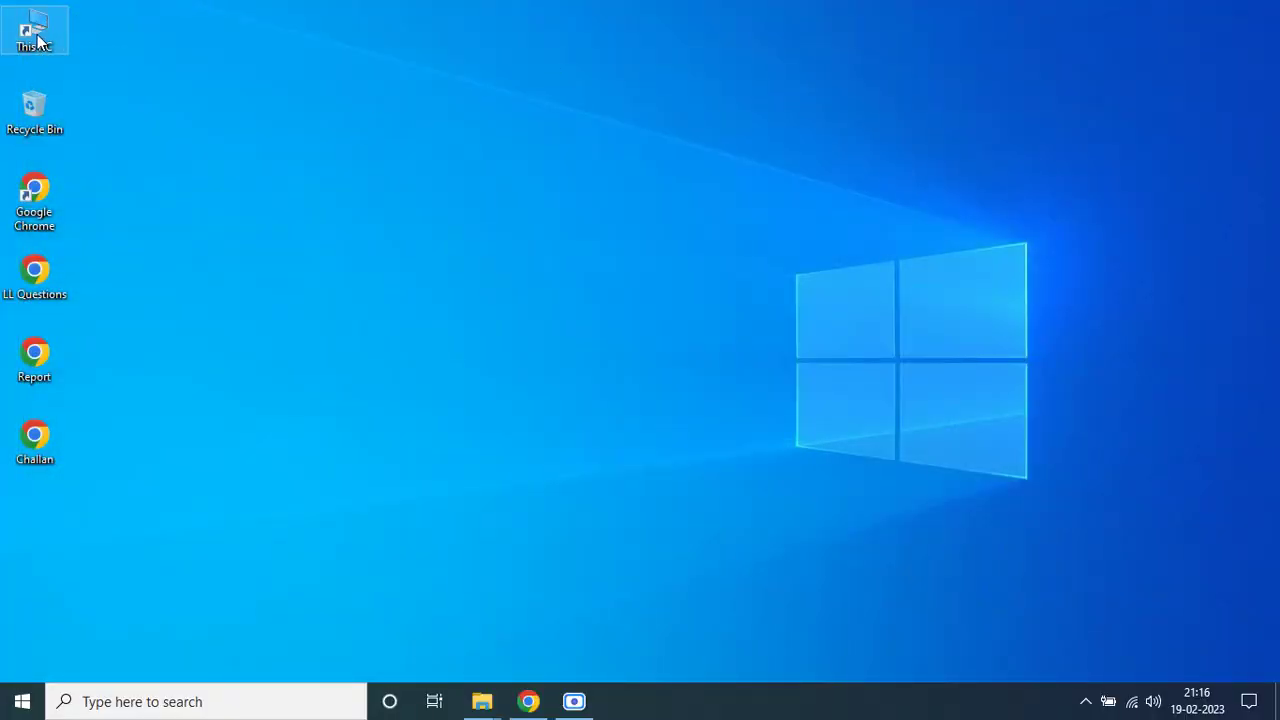
{"action": "double_click", "coordinate": [38, 40]}
{"action": "left_click", "coordinate": [55, 155]}
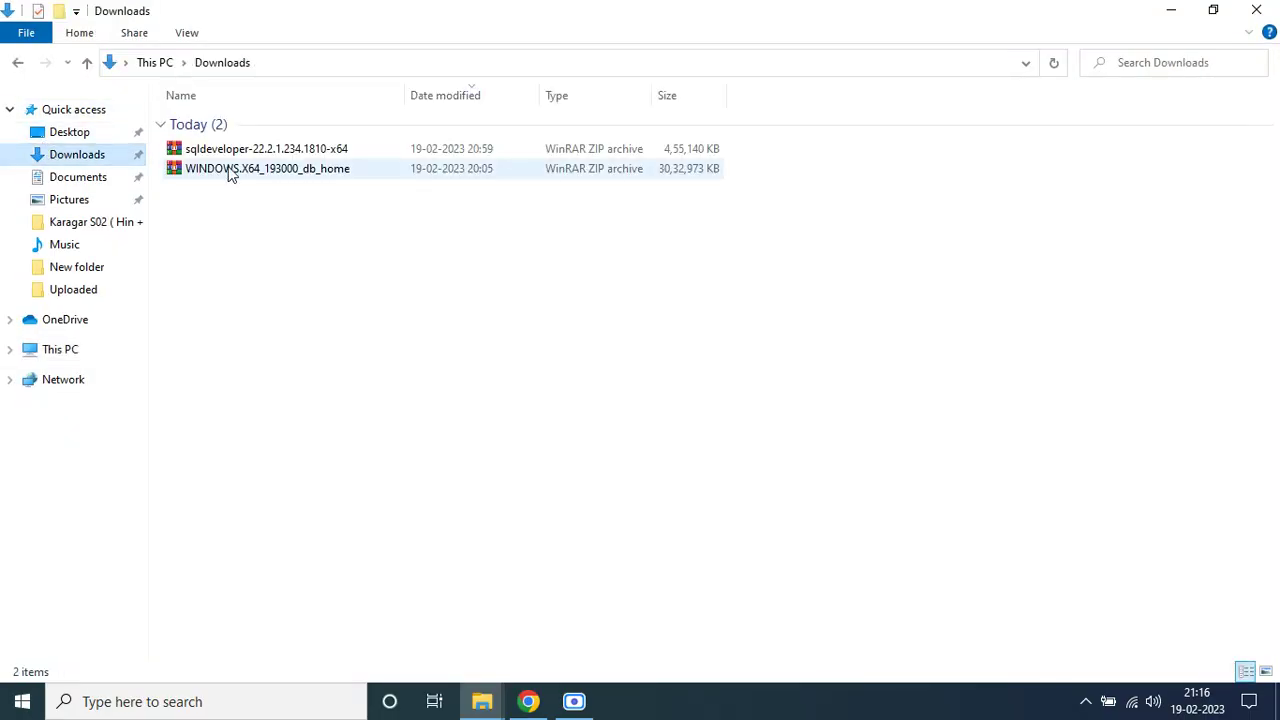
Extract the sqldeveloper-22.2.1.234.1810-x64 archive in place in Downloads and launch the sqldeveloper application from the extracted folder
{"action": "left_click", "coordinate": [230, 152]}
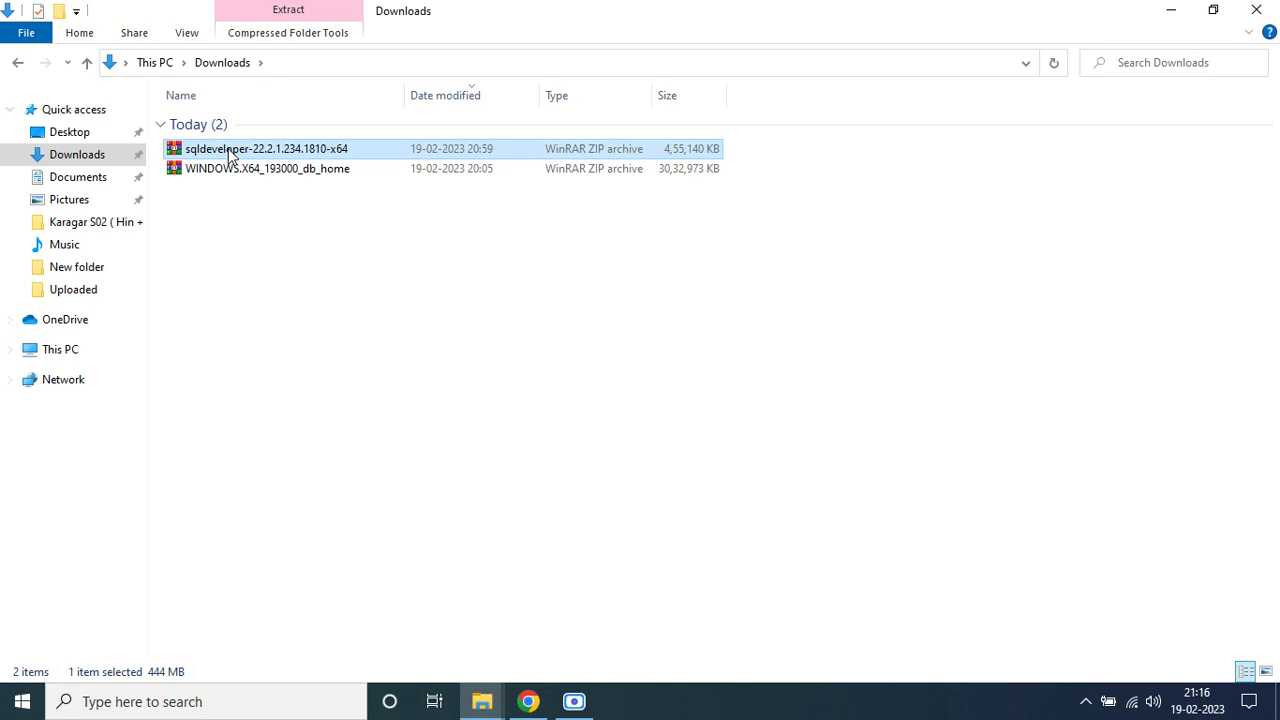
{"action": "key", "text": "shift+F10"}
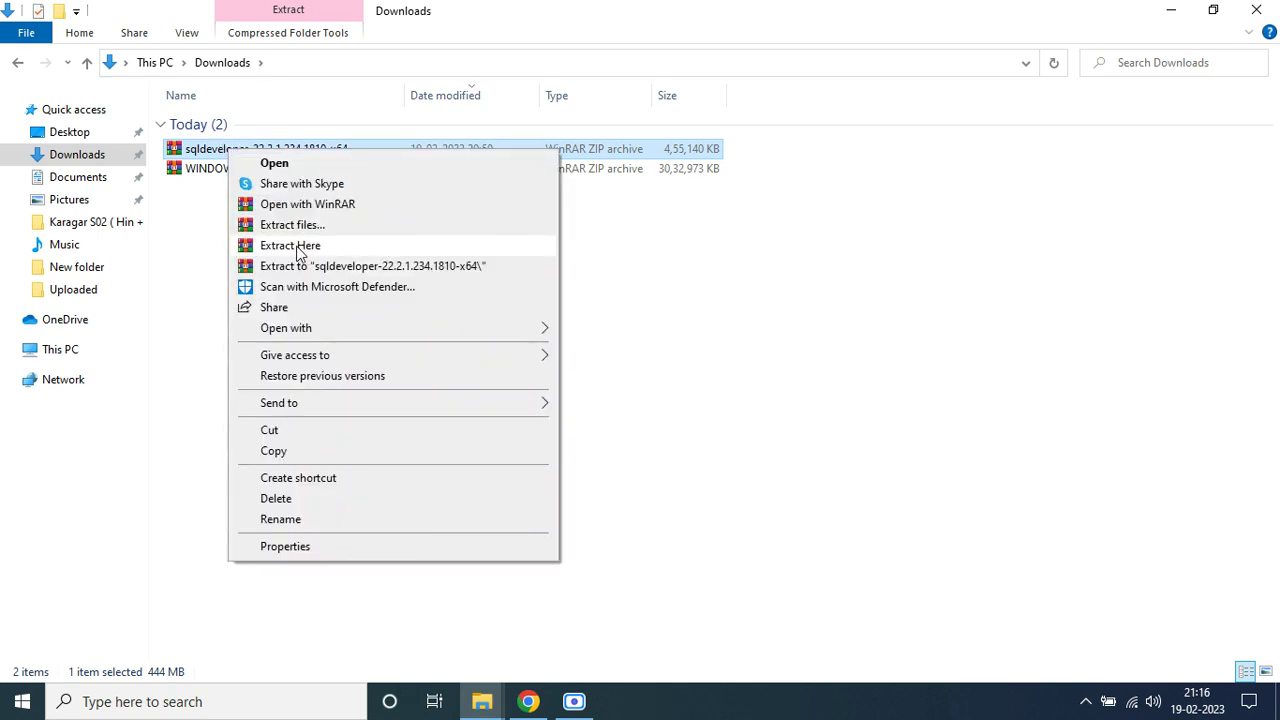
{"action": "left_click", "coordinate": [290, 245]}
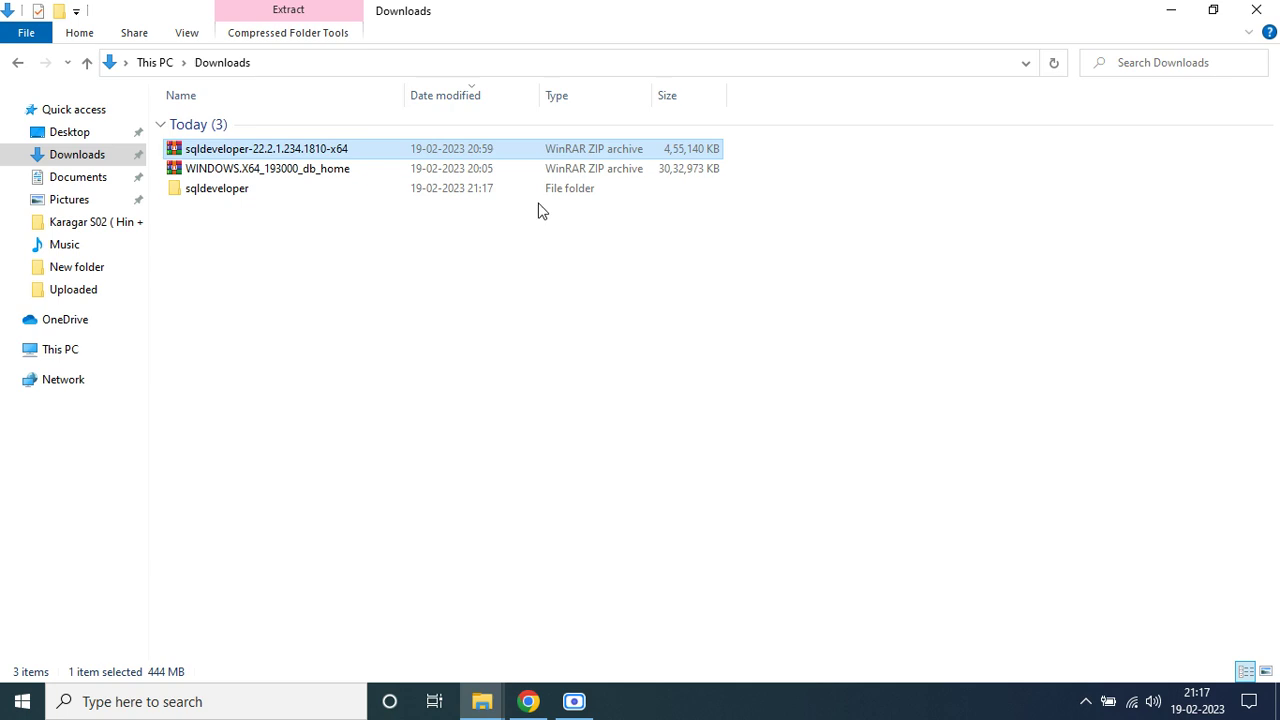
{"action": "double_click", "coordinate": [238, 192]}
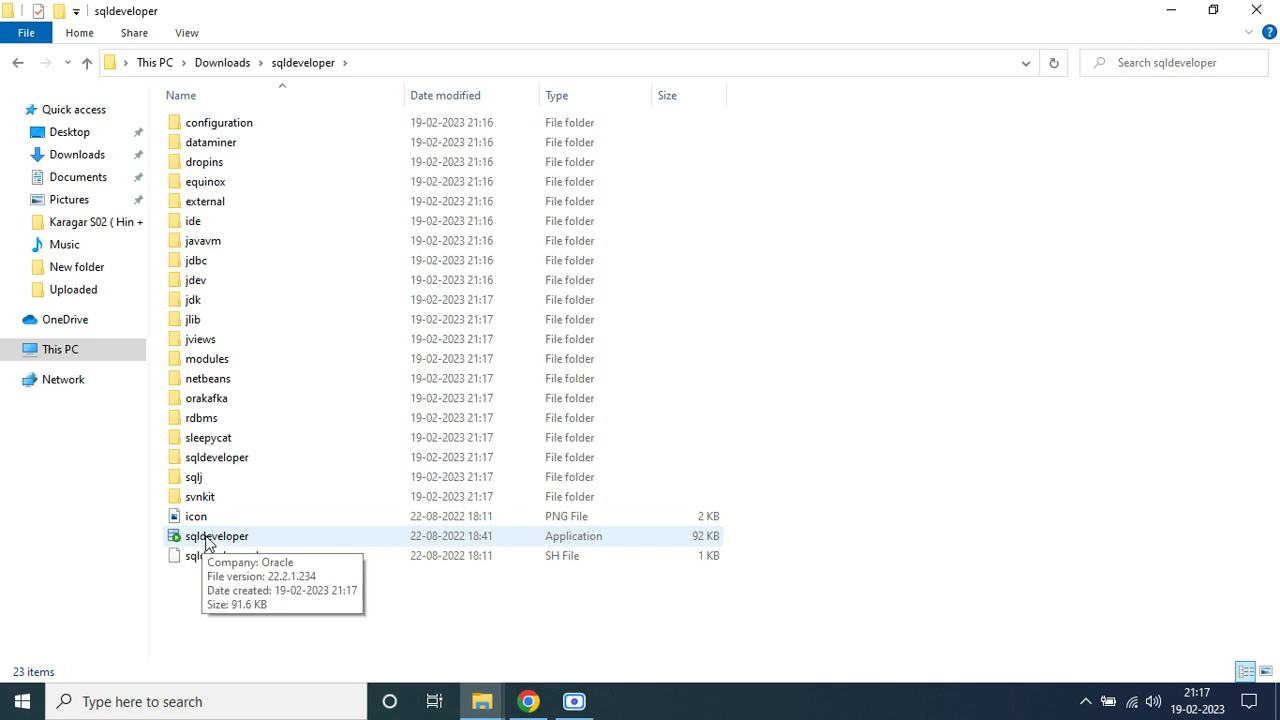
{"action": "left_click", "coordinate": [224, 538]}
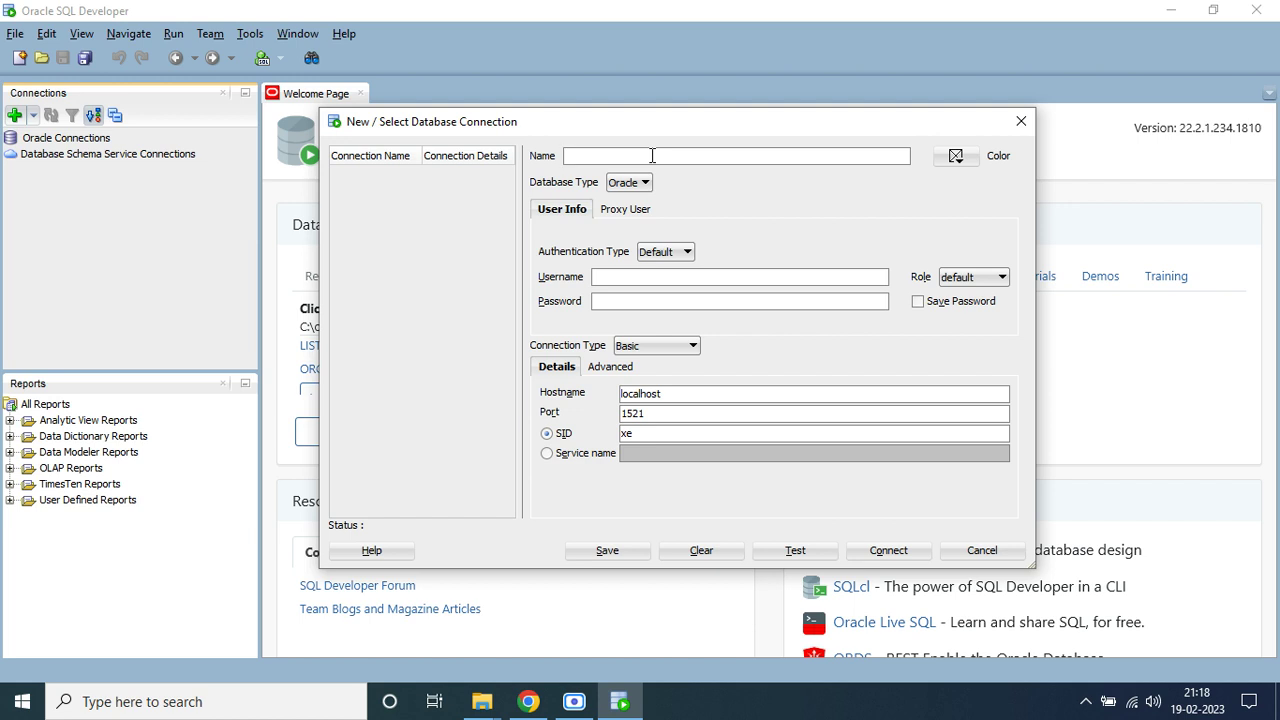
Name the new Oracle database connection sys
{"action": "type", "text": "sys"}
{"action": "key", "text": "Tab"}
{"action": "key", "text": "Tab"}
{"action": "key", "text": "Tab"}
{"action": "key", "text": "Tab"}
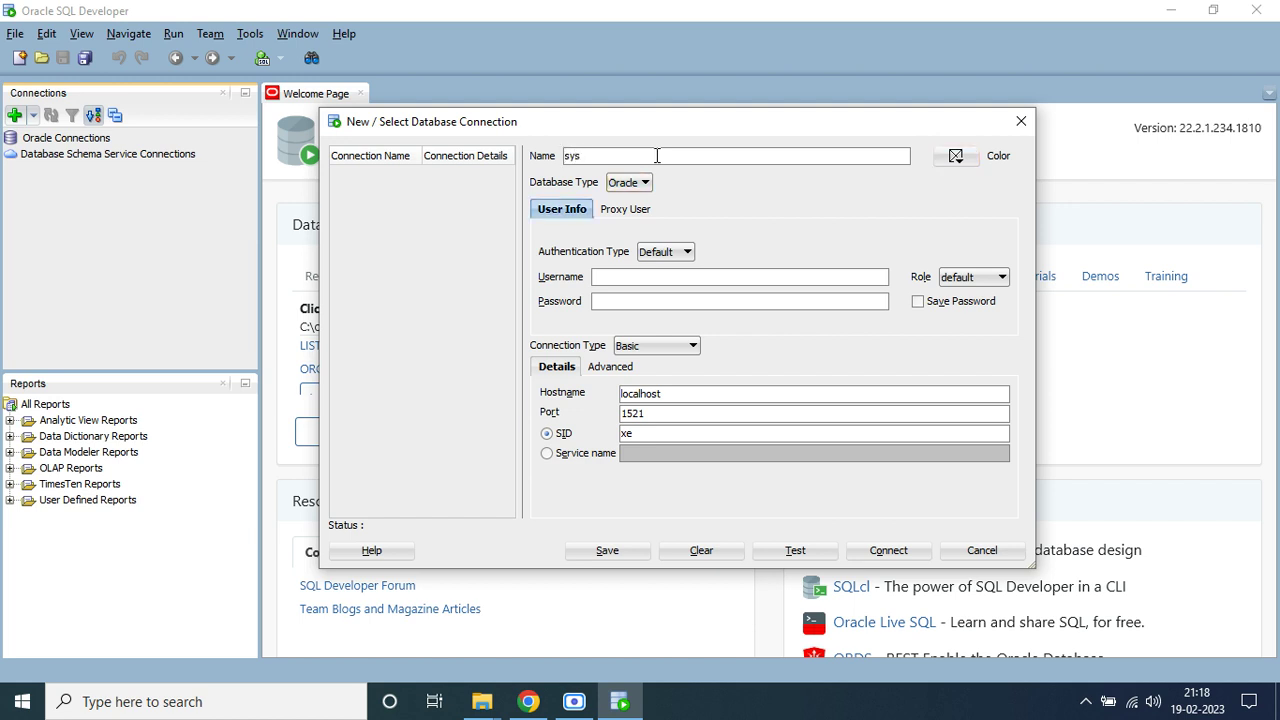
Set the connection's username to sys and fill in the account password
{"action": "left_click", "coordinate": [617, 280]}
{"action": "type", "text": "sy"}
{"action": "key", "text": "Tab"}
{"action": "key", "text": "Tab"}
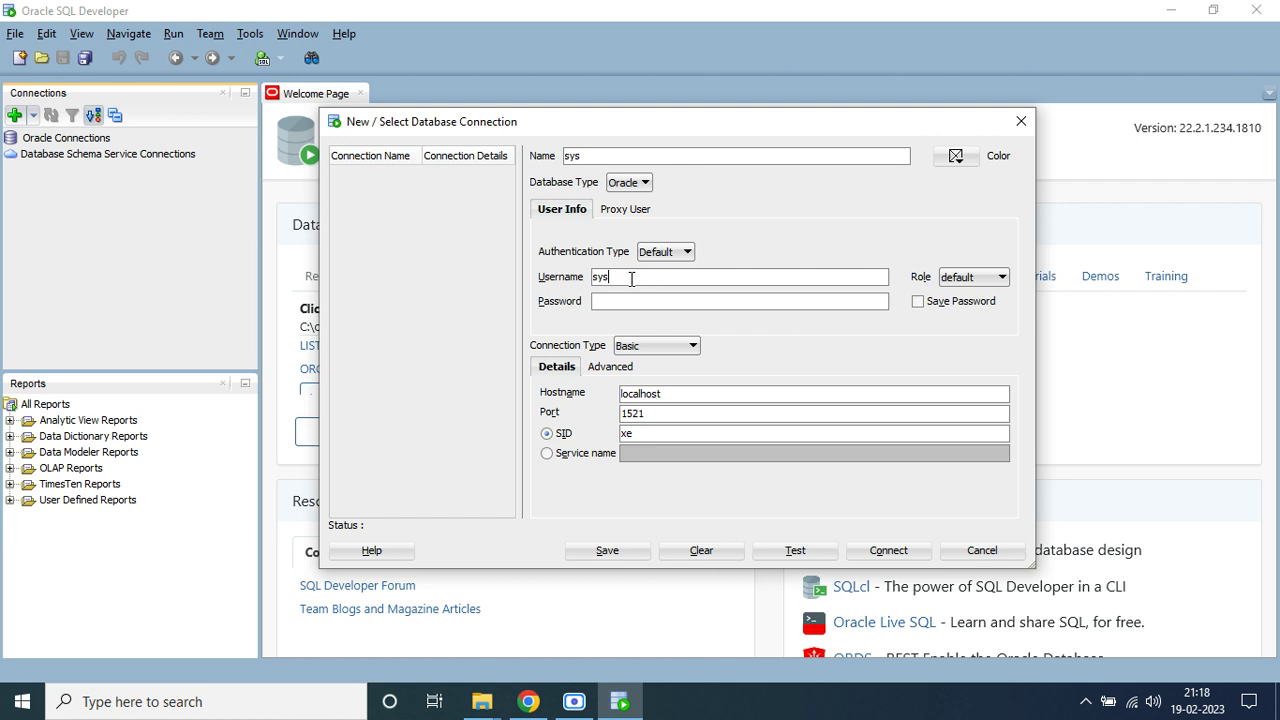
{"action": "left_click", "coordinate": [626, 300]}
{"action": "left_click", "coordinate": [621, 279]}
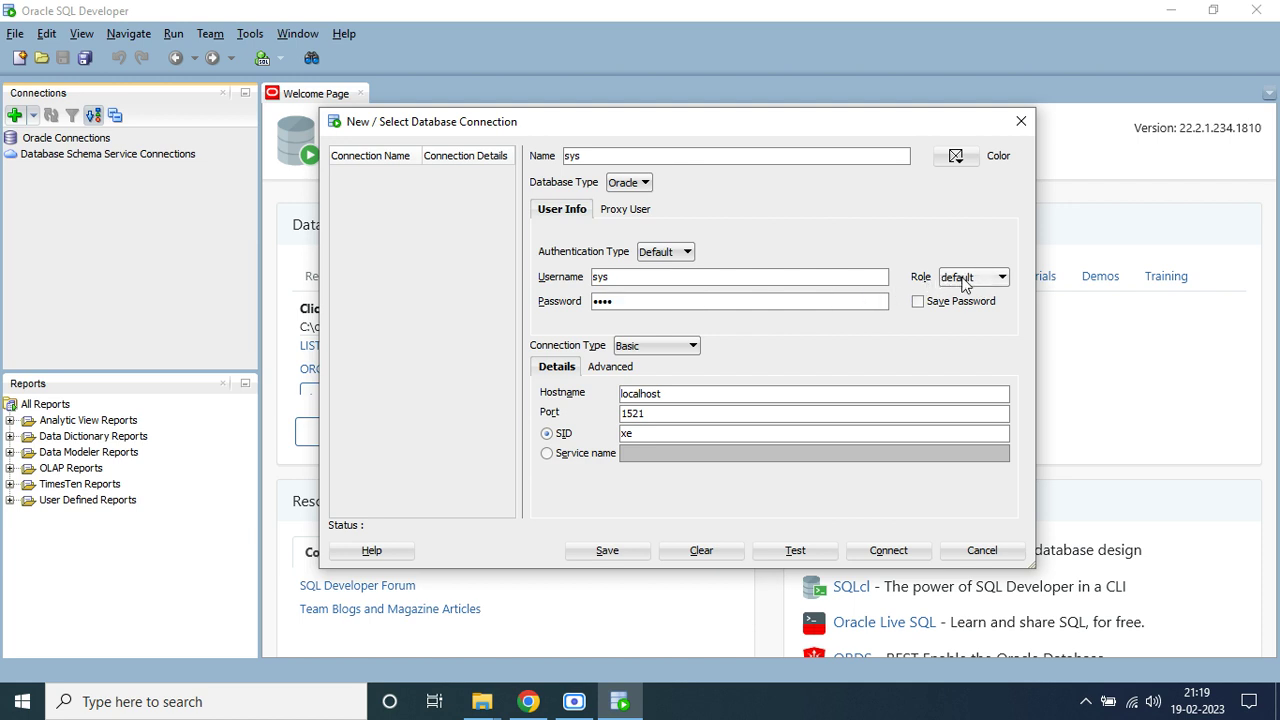
Set the connection's role to SYSDBA and its SID to orcl
{"action": "left_click", "coordinate": [966, 284]}
{"action": "left_click", "coordinate": [972, 312]}
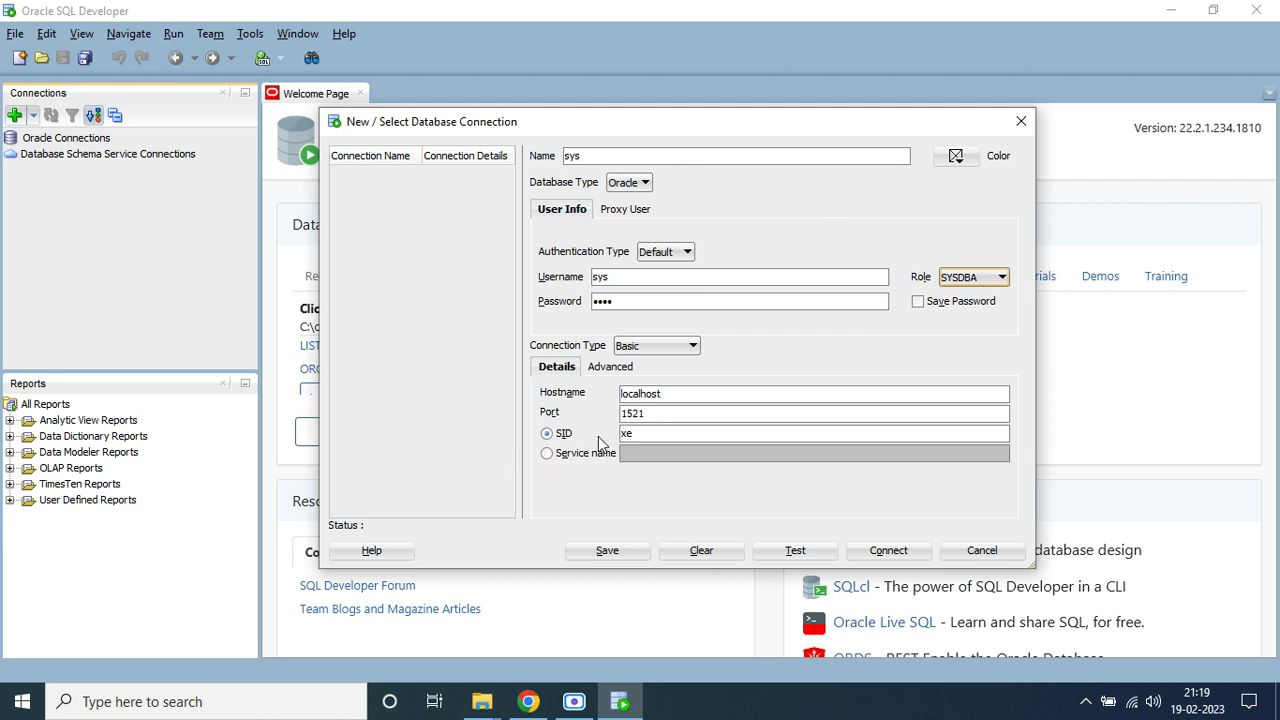
{"action": "double_click", "coordinate": [651, 432]}
{"action": "type", "text": "orcl"}
Test the sys connection and connect to the database with it
{"action": "left_click", "coordinate": [810, 551]}
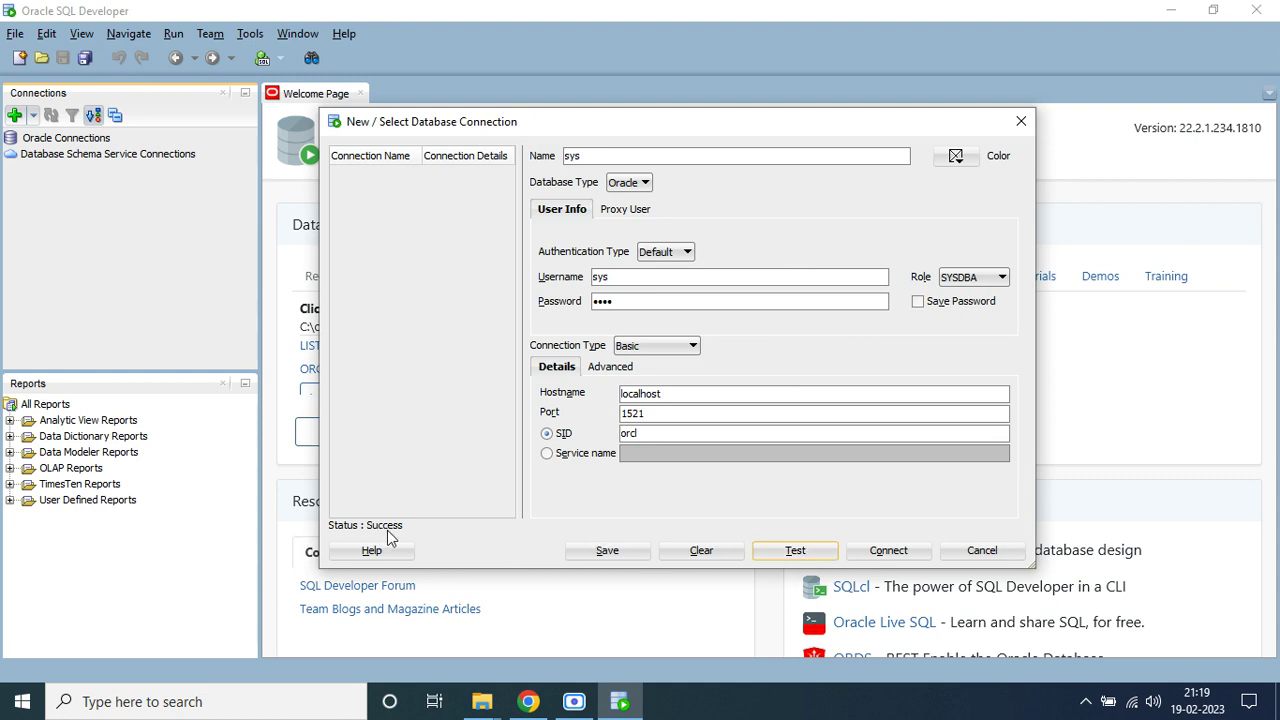
{"action": "left_click", "coordinate": [886, 553]}
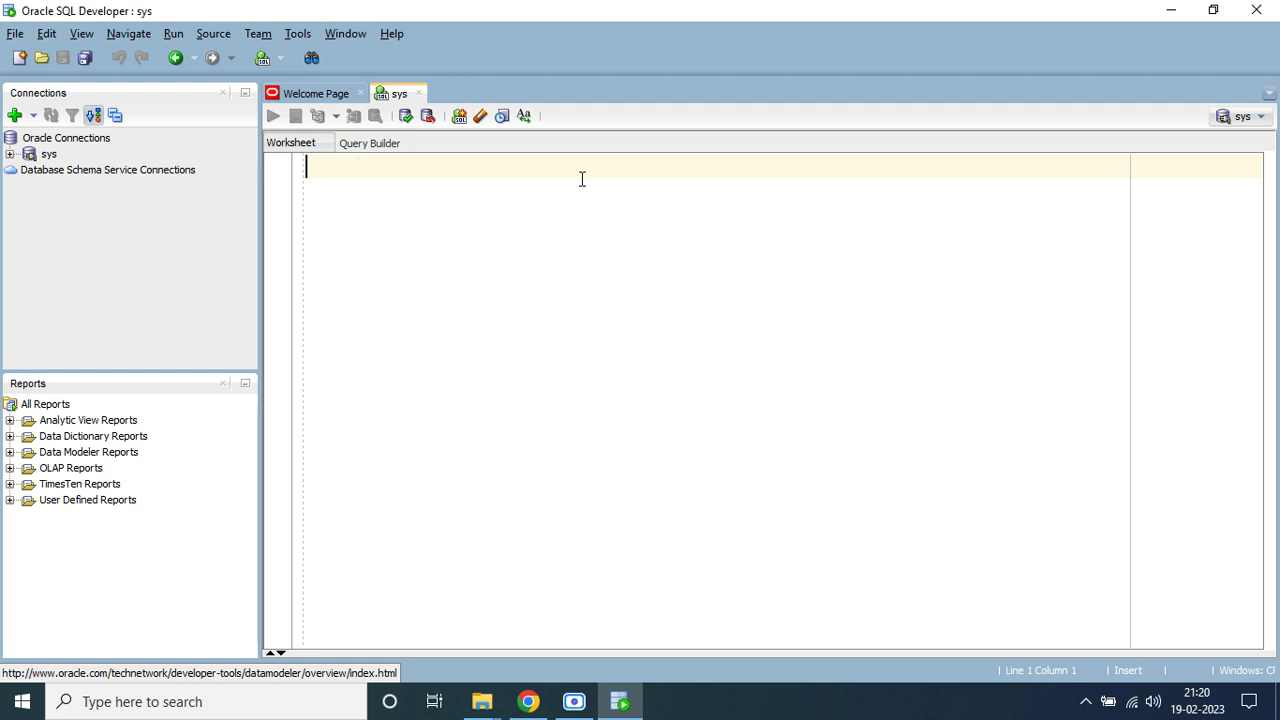
{"action": "left_click", "coordinate": [576, 703]}
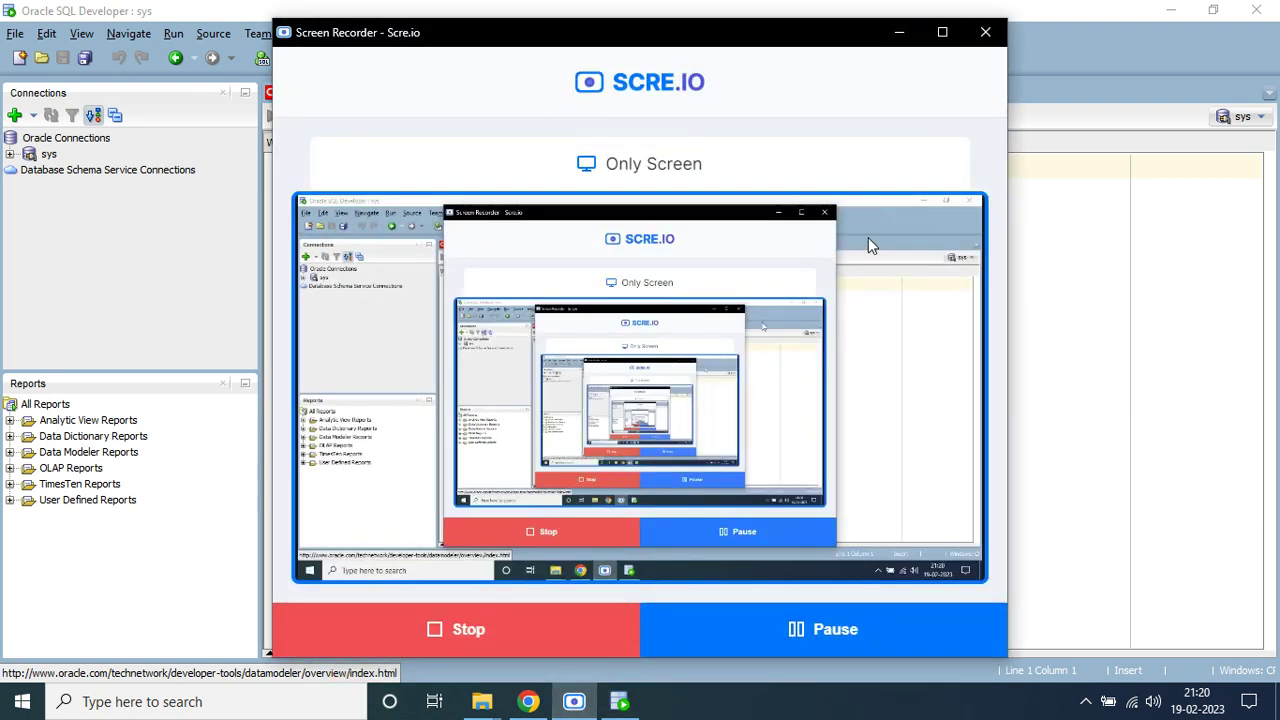
{"action": "left_click", "coordinate": [897, 34]}
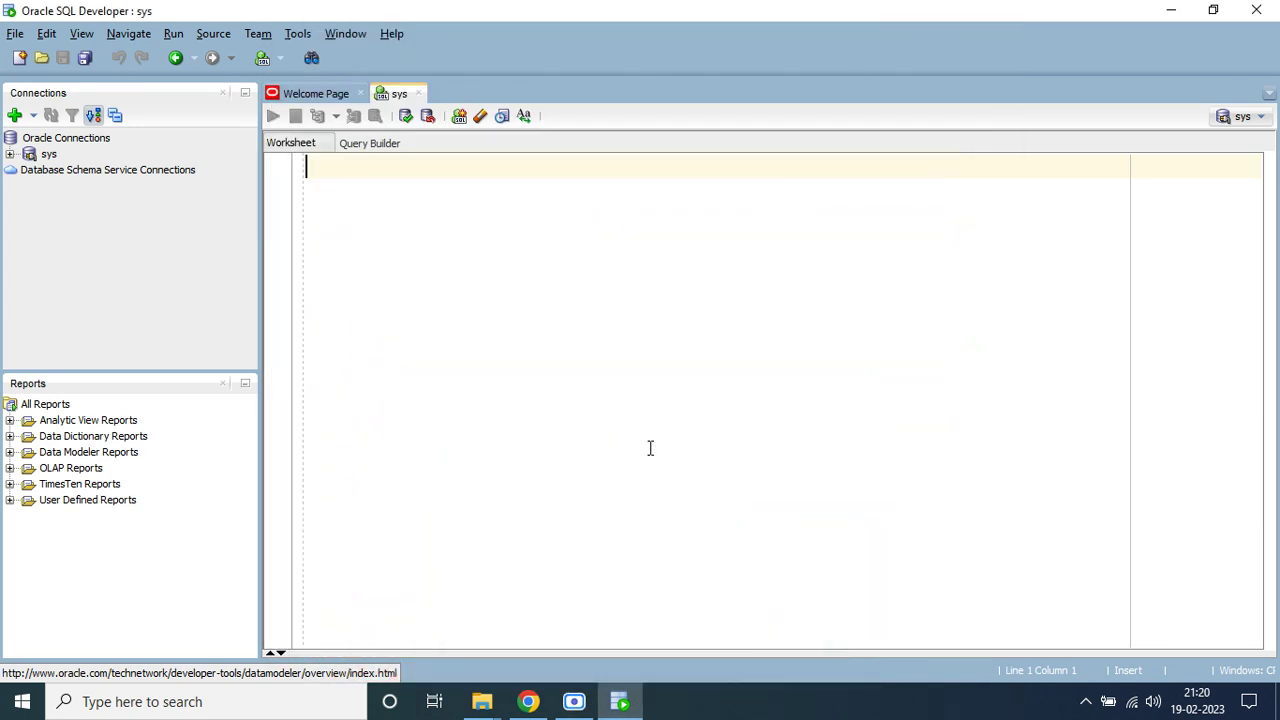
{"action": "mouse_move", "coordinate": [574, 700]}
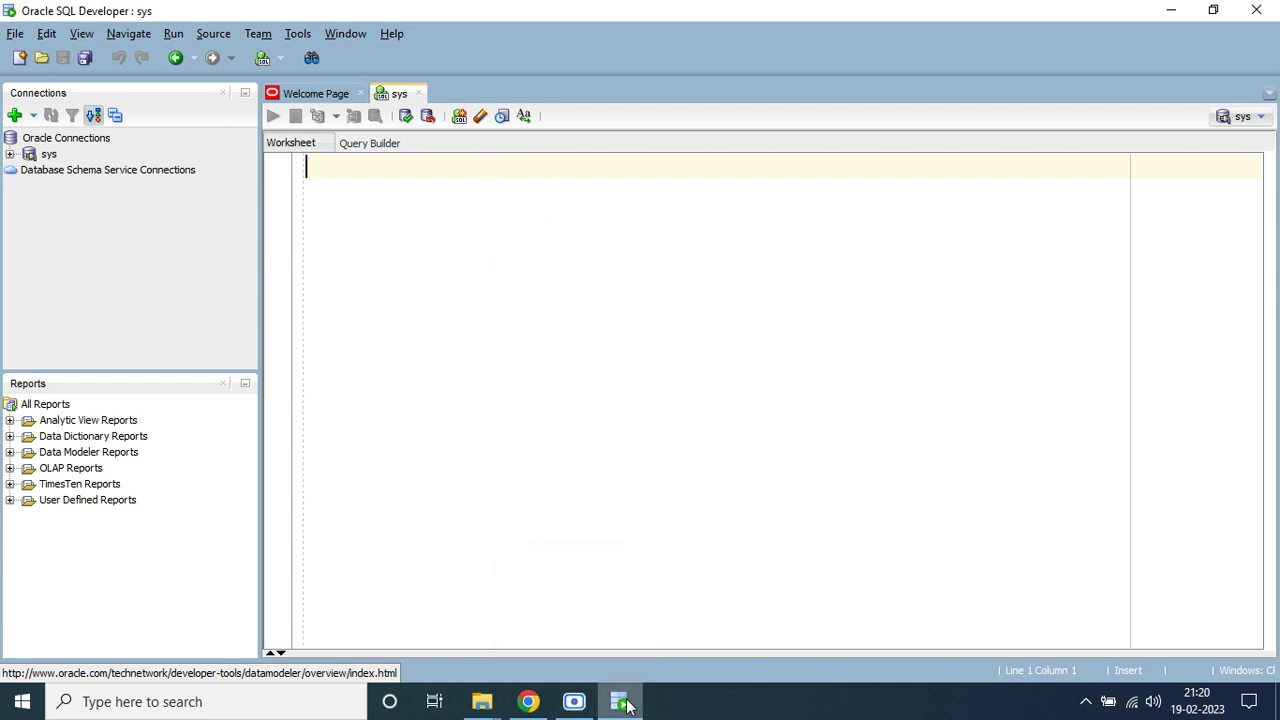
{"action": "left_click", "coordinate": [574, 704]}
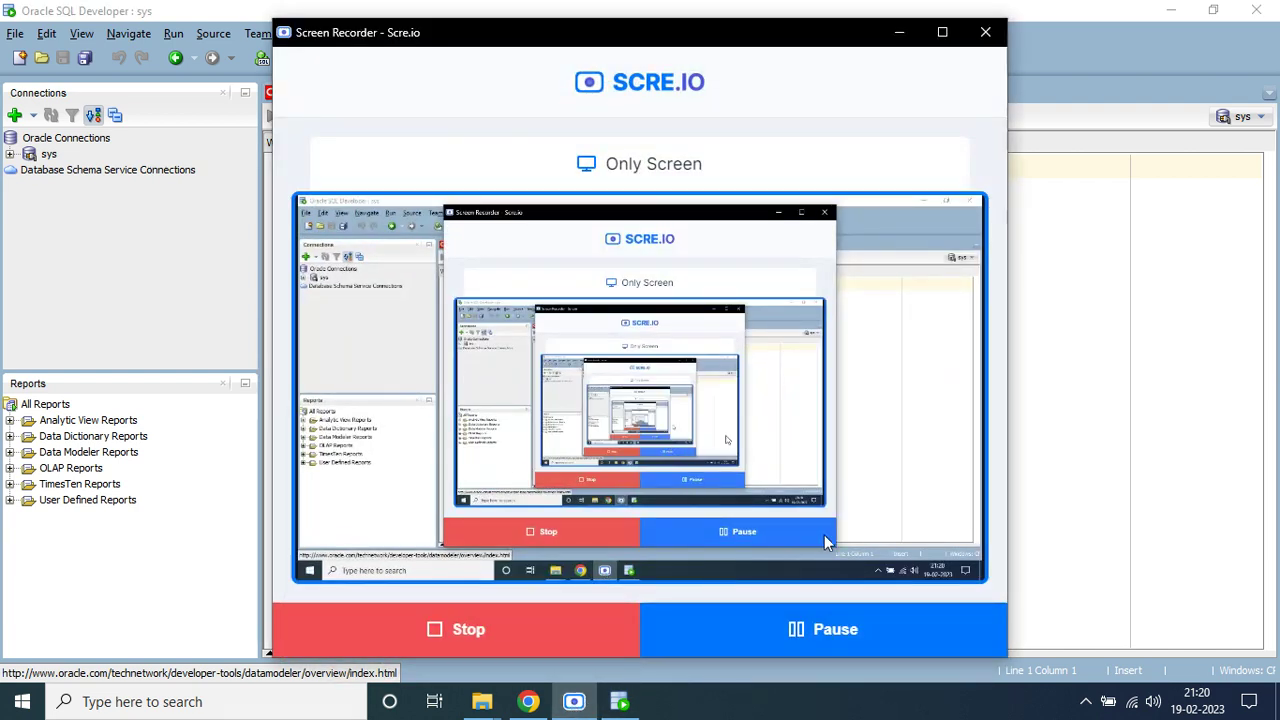